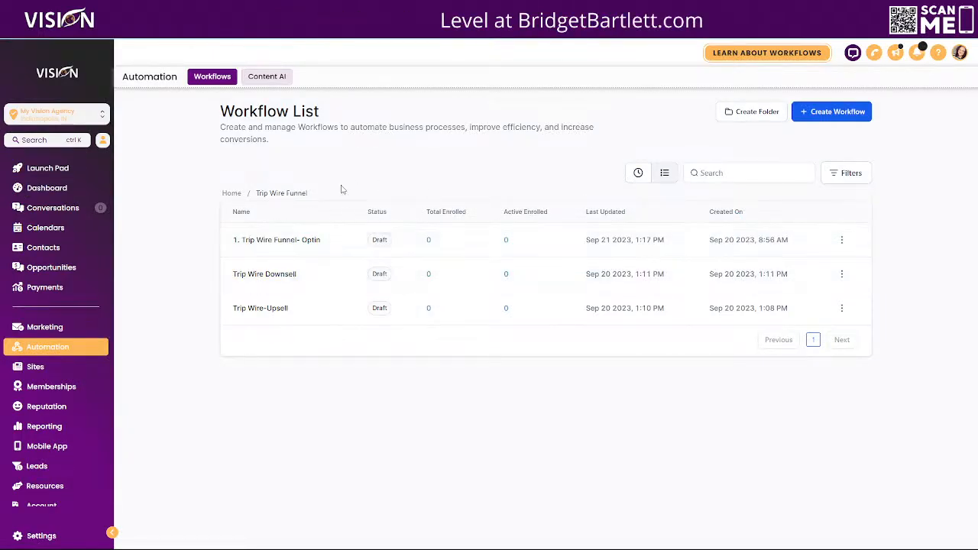
- Open the Free ELMLink/ Optin Form workflow in the ELMLink folder and examine the tag its Add Tag action assigns
left_click(280, 240)
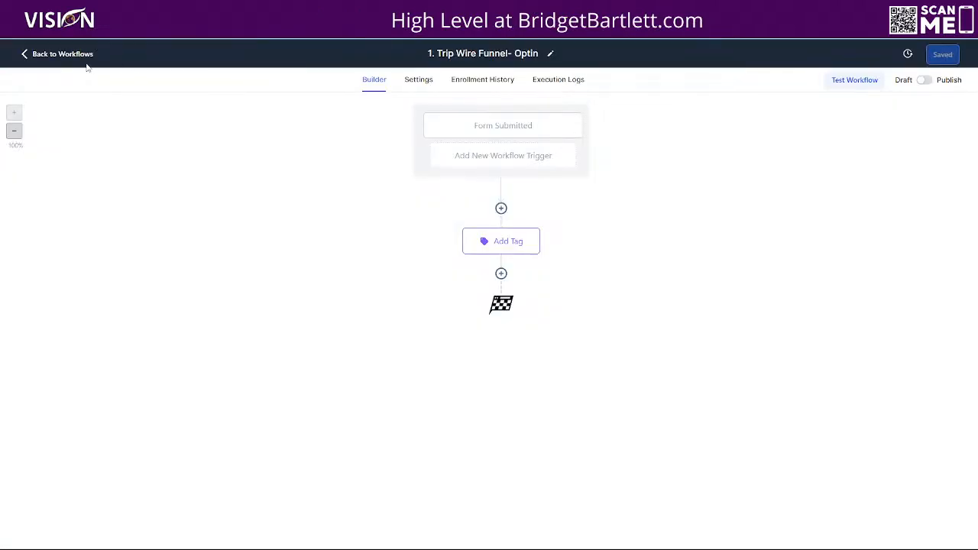
left_click(86, 60)
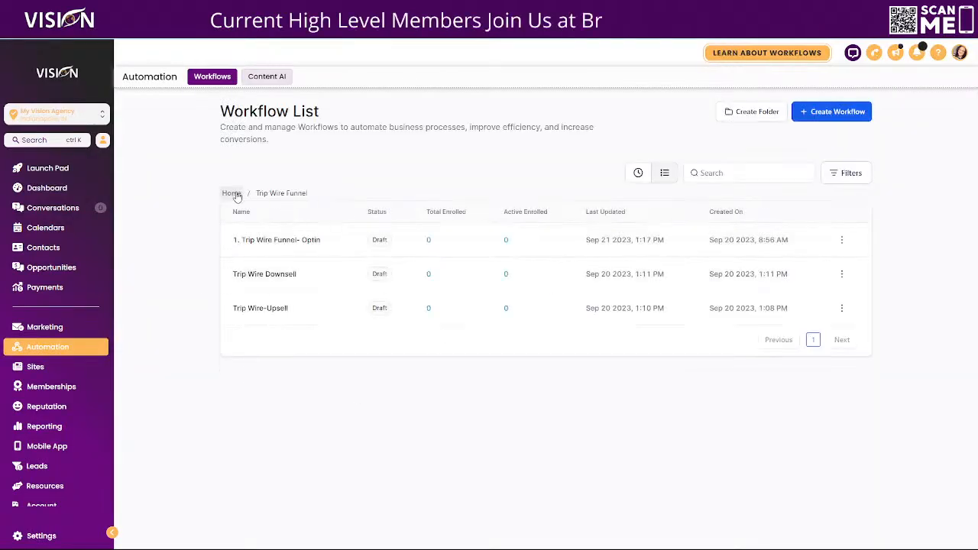
left_click(228, 193)
scroll(230, 388, "down", 2)
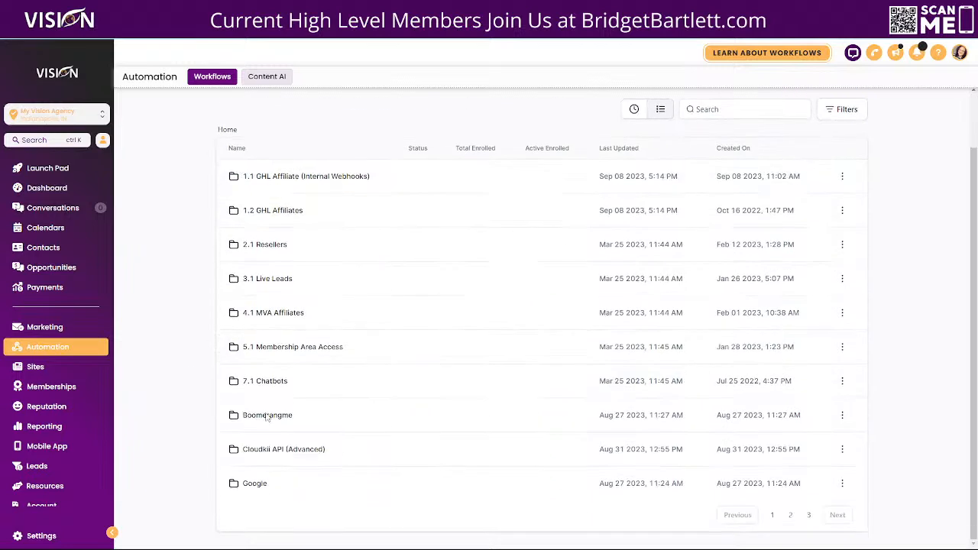
left_click(790, 515)
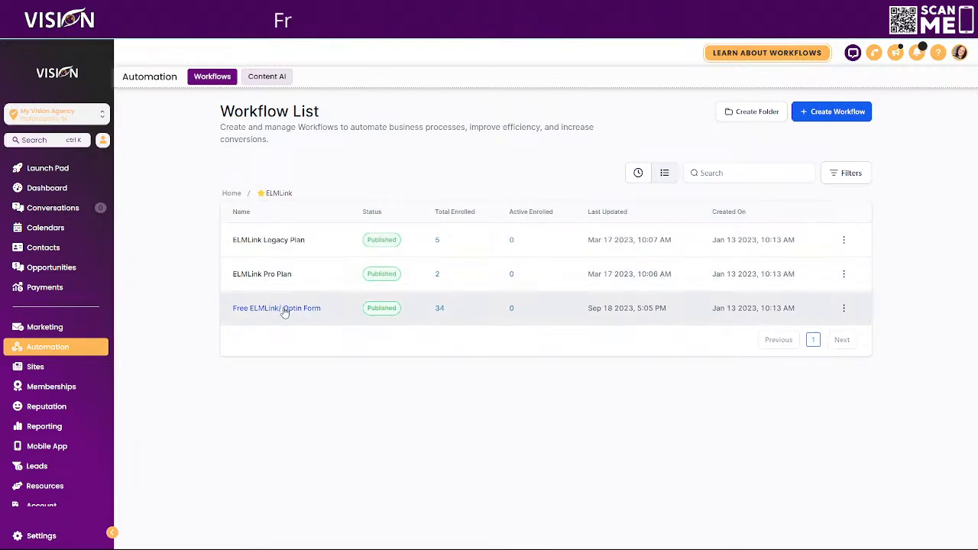
left_click(284, 310)
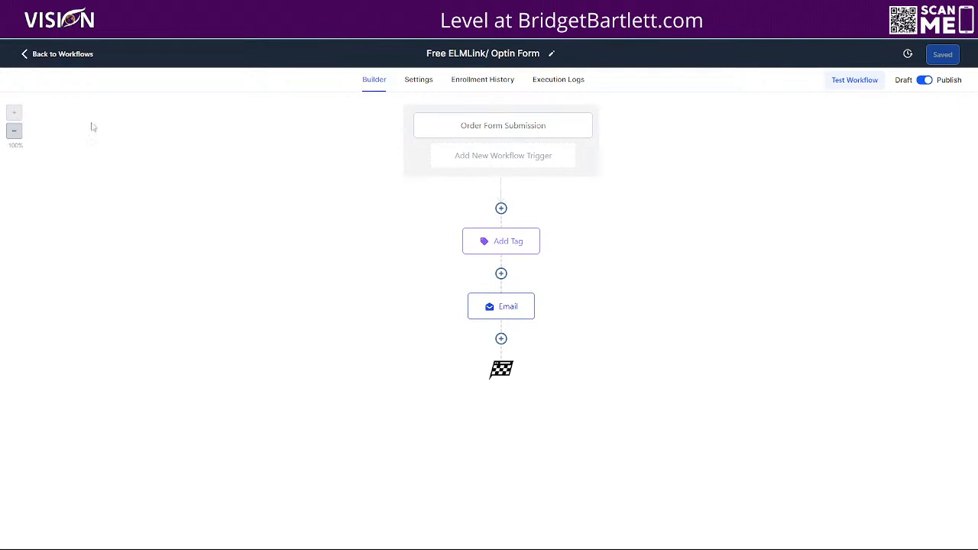
left_click(535, 235)
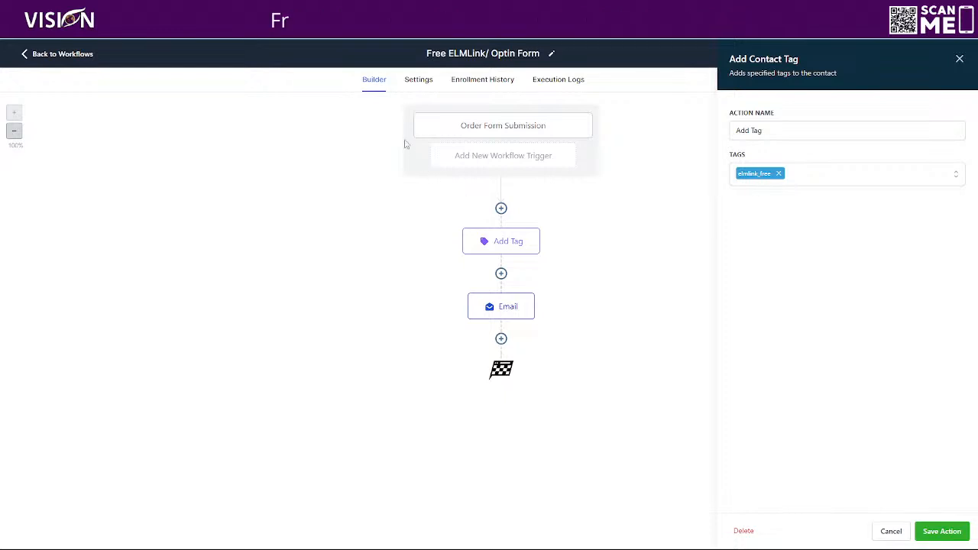
- Examine the Add Tag action of the ELMLink Pro Plan workflow, and return to the workflow list
left_click(61, 58)
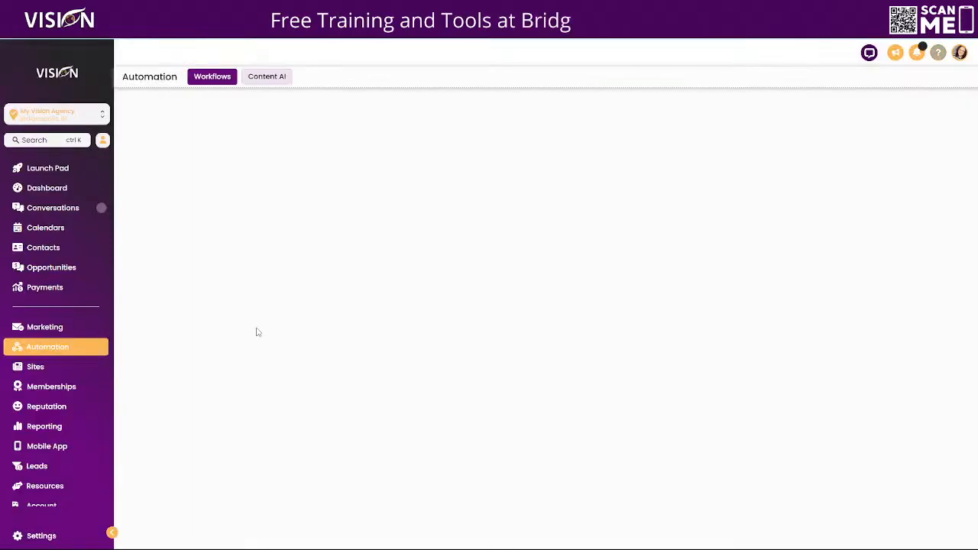
left_click(274, 279)
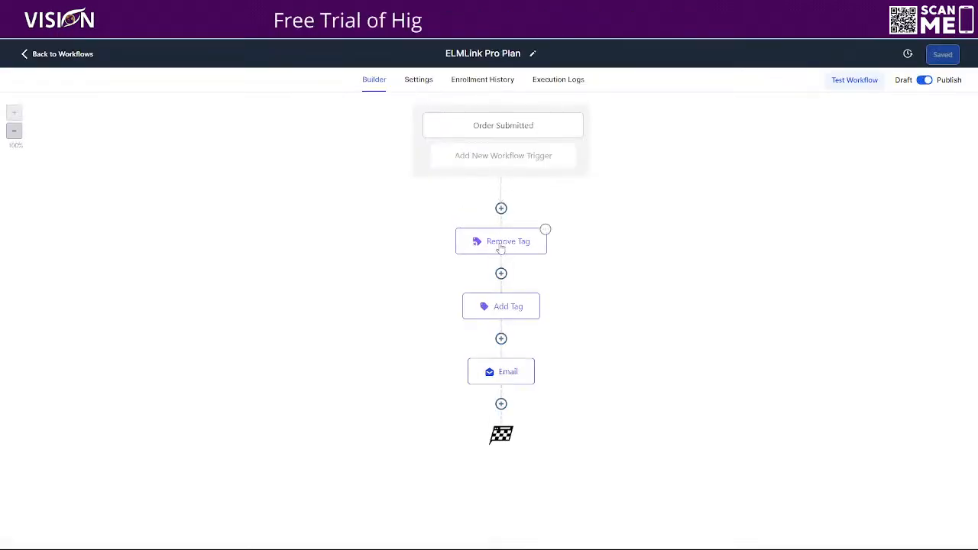
left_click(499, 308)
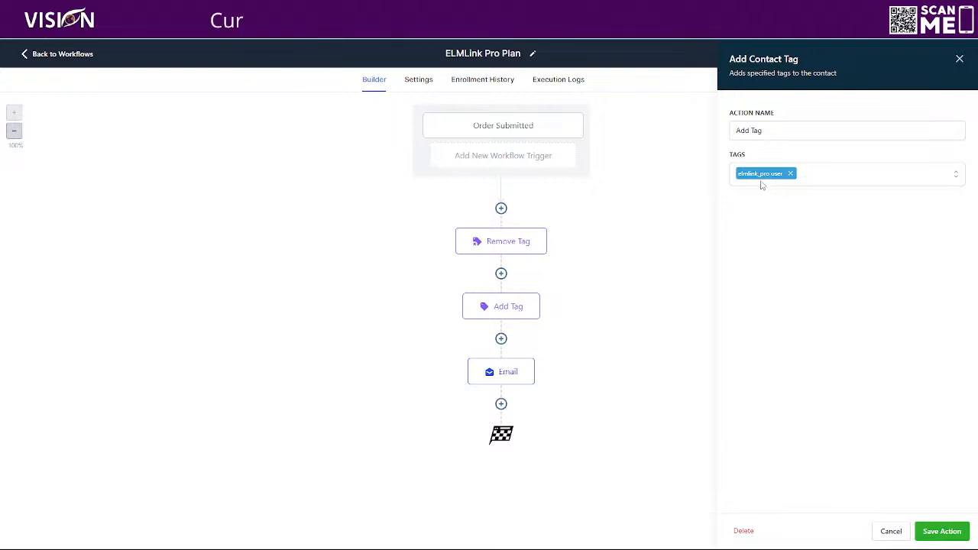
left_click(38, 55)
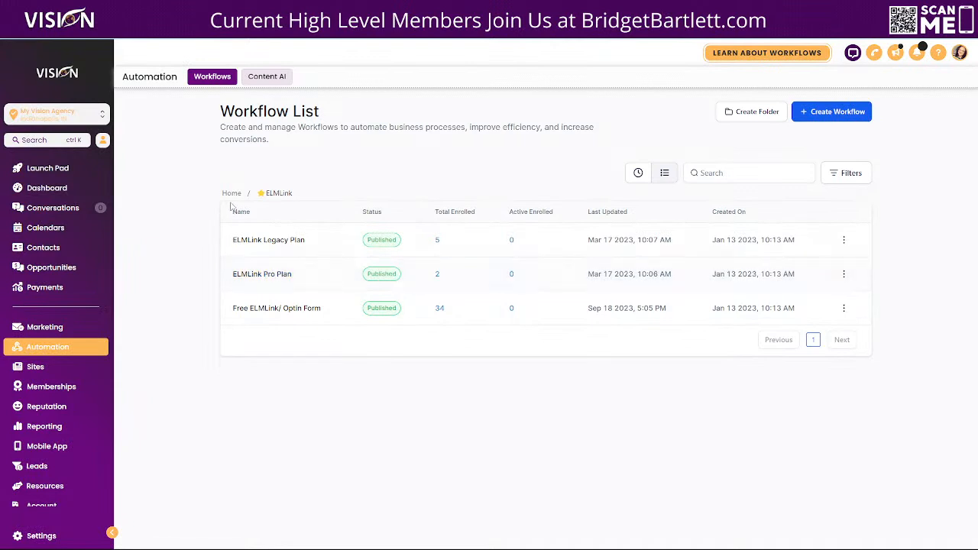
- Search all workflows for "trip" and open "1. Trip Wire Funnel- Optin" from the Trip Wire Funnel folder
left_click(230, 193)
left_click(741, 175)
type("trip")
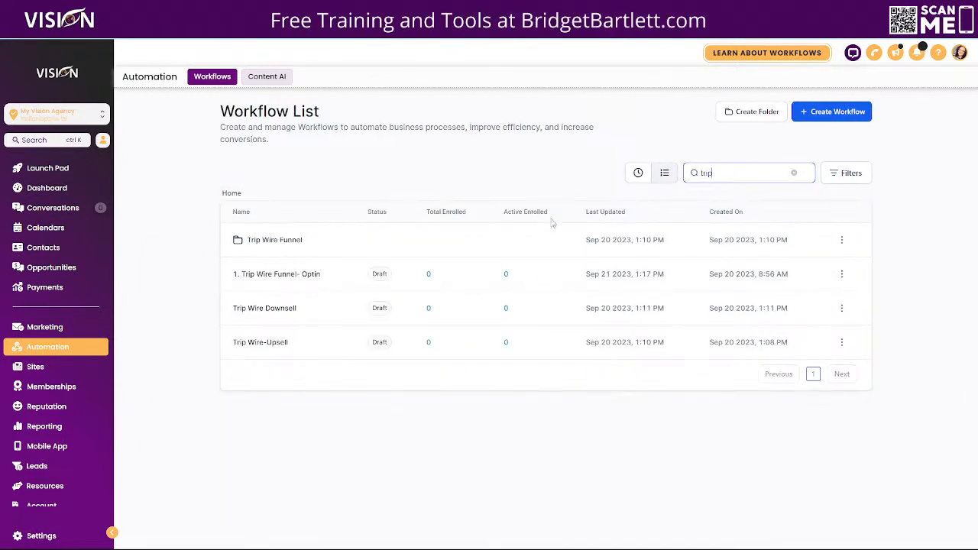
left_click(285, 243)
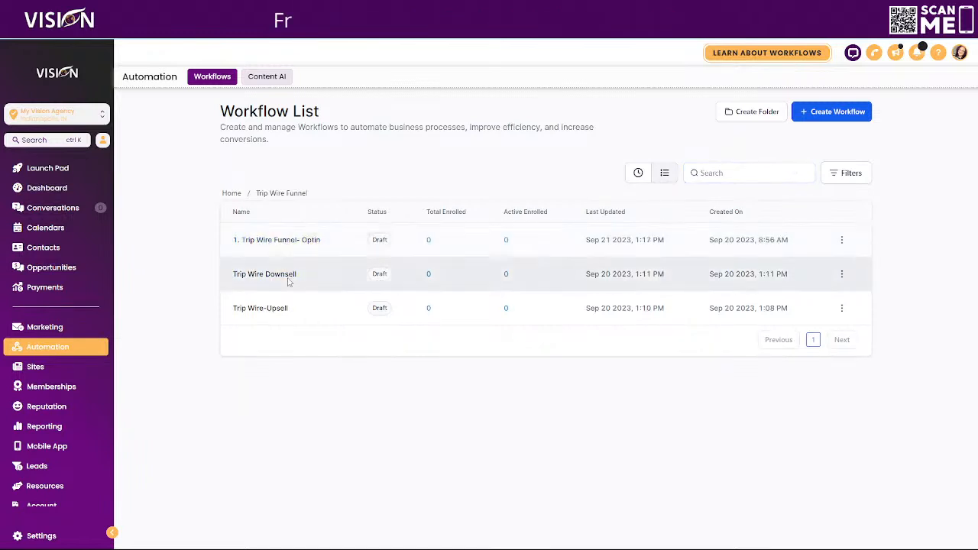
left_click(293, 241)
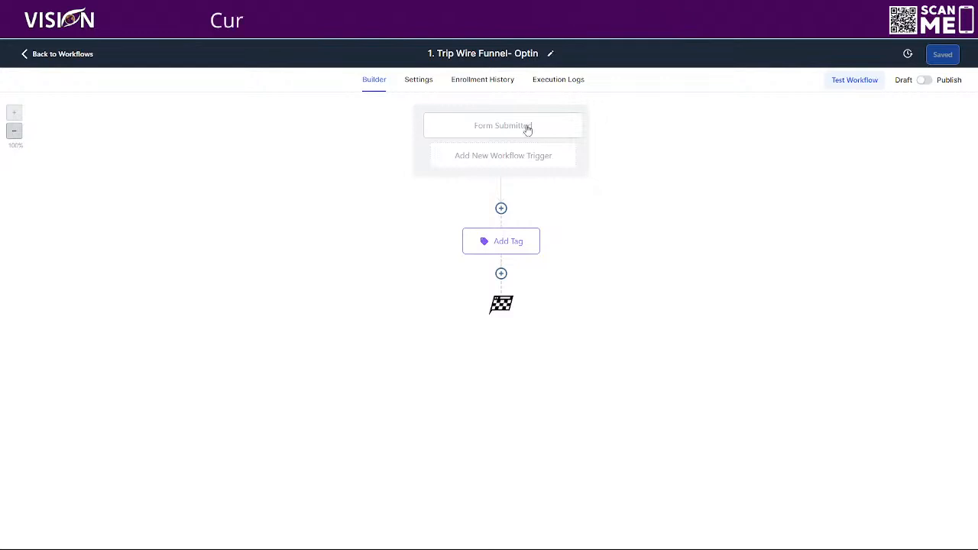
- Review the settings of the optin workflow's Form Submitted trigger and its Add Tag action without changing them
left_click(528, 128)
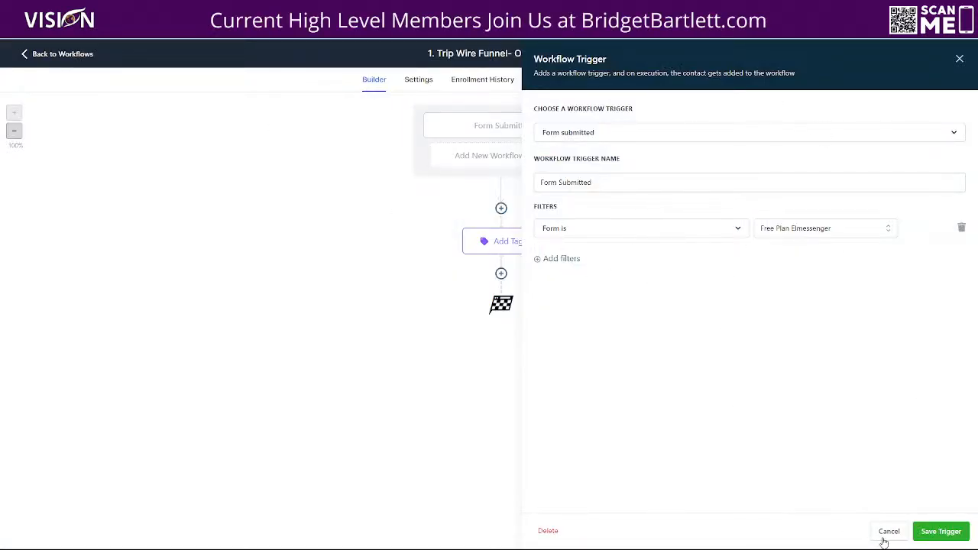
left_click(890, 532)
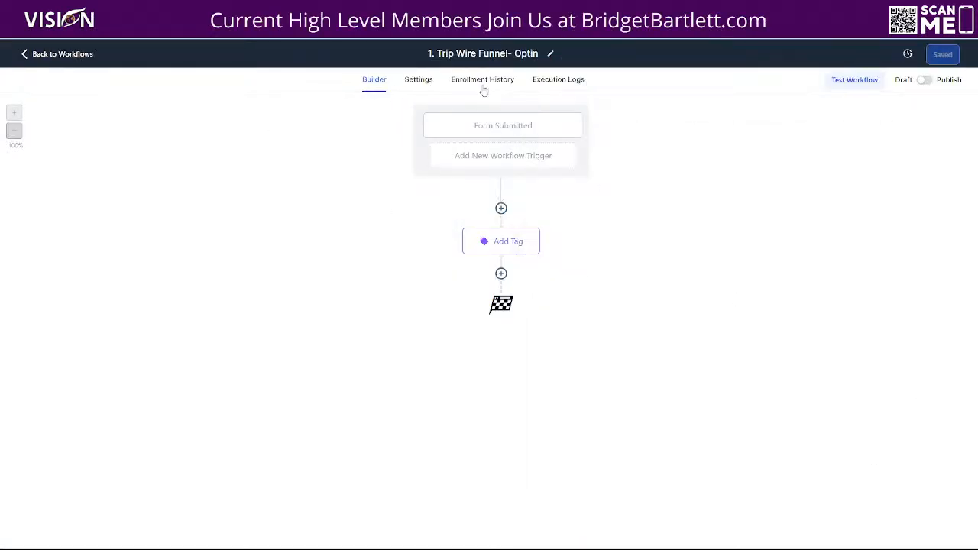
left_click(519, 127)
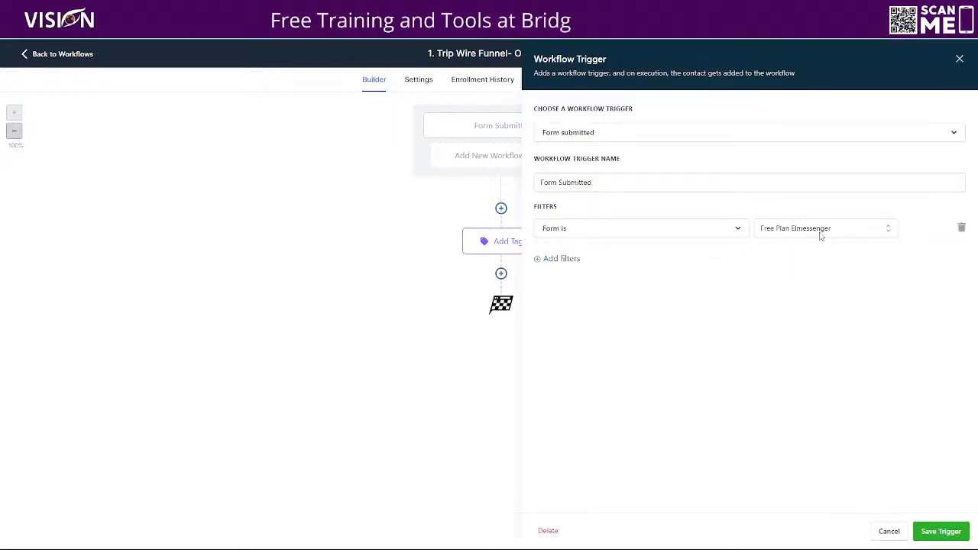
left_click(888, 534)
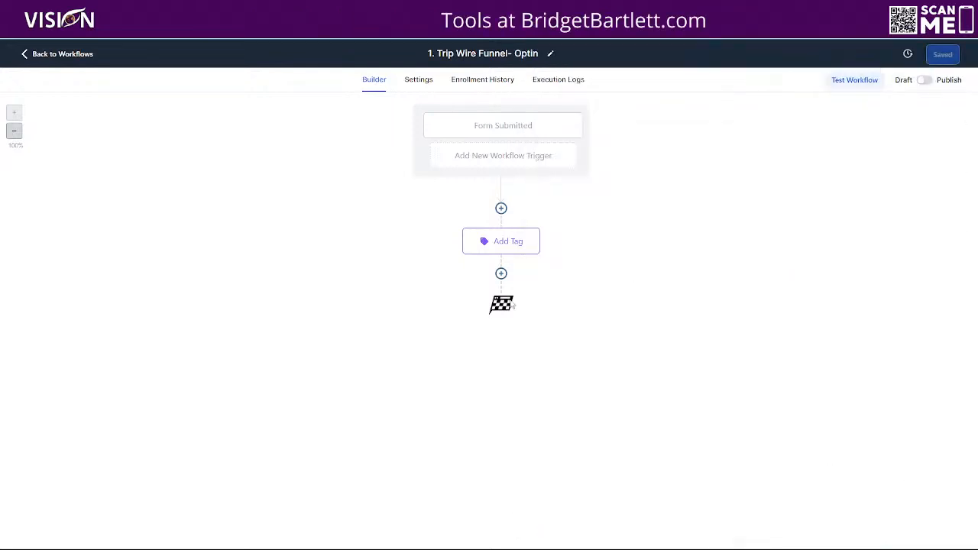
left_click(537, 231)
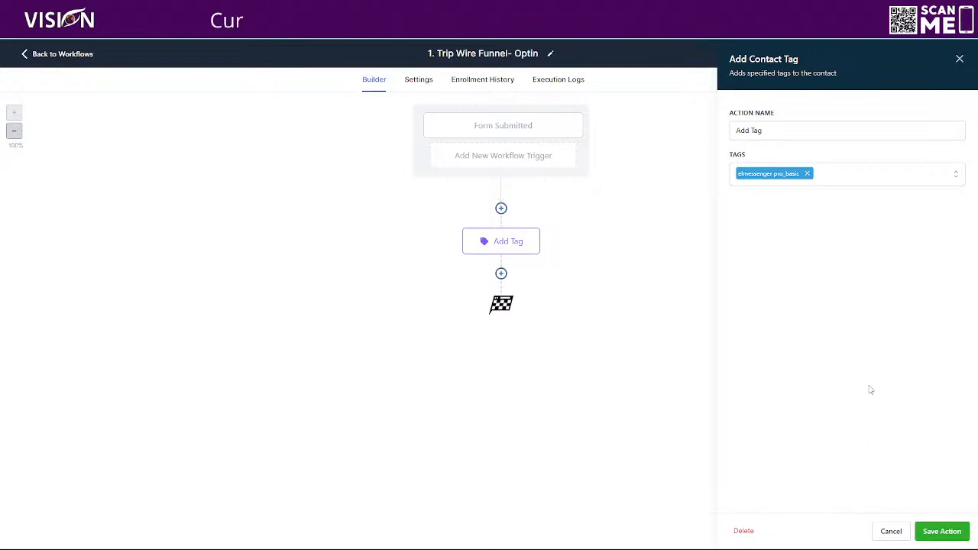
left_click(889, 532)
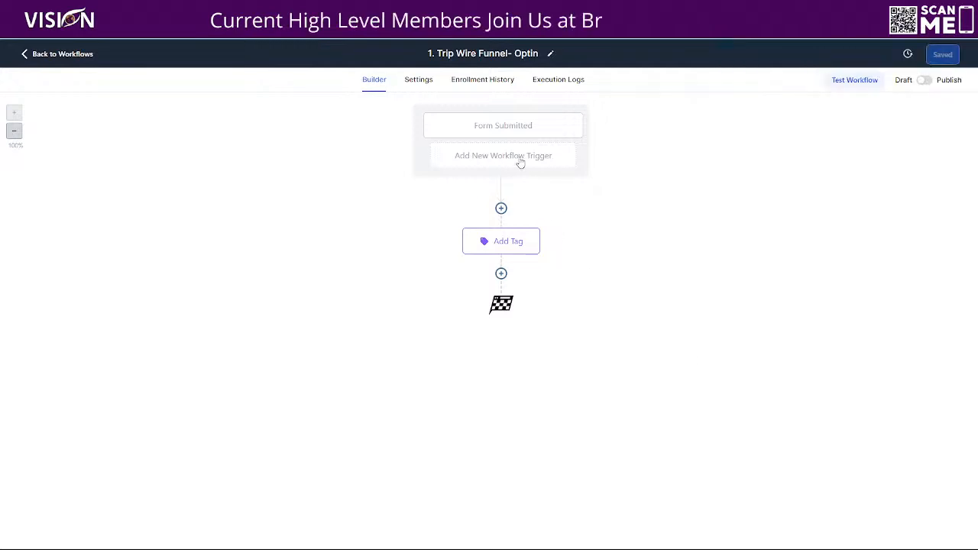
left_click(519, 158)
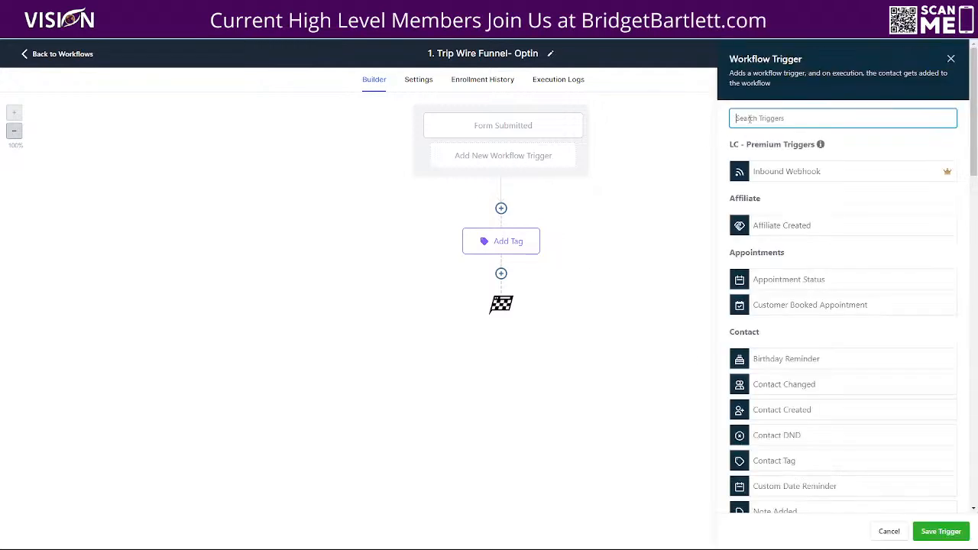
type("tag")
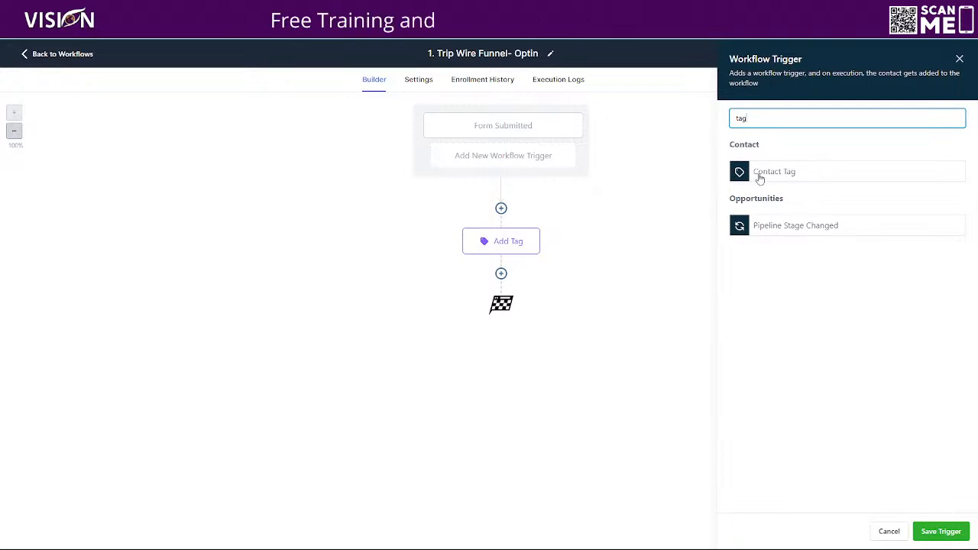
left_click(760, 173)
left_click(564, 219)
left_click(597, 233)
left_click(579, 299)
left_click(787, 229)
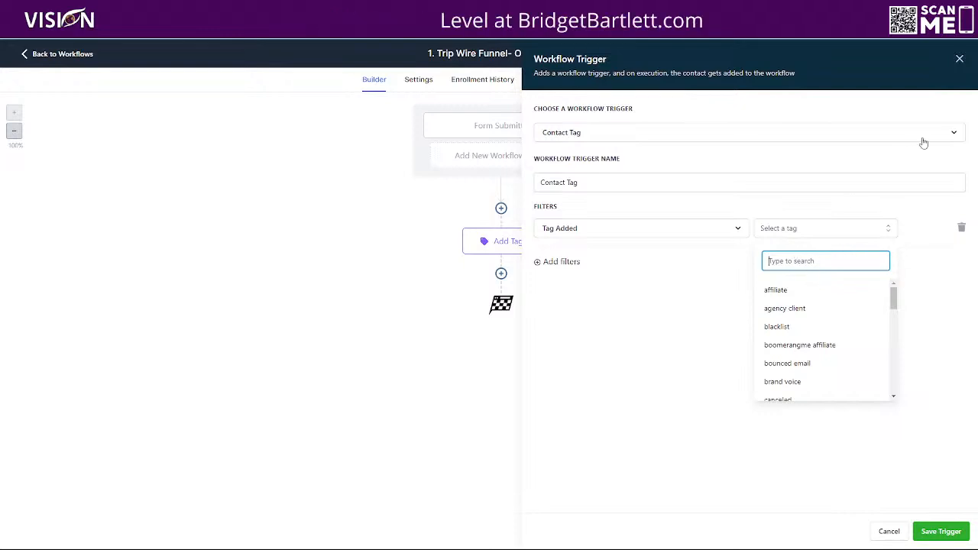
left_click(960, 58)
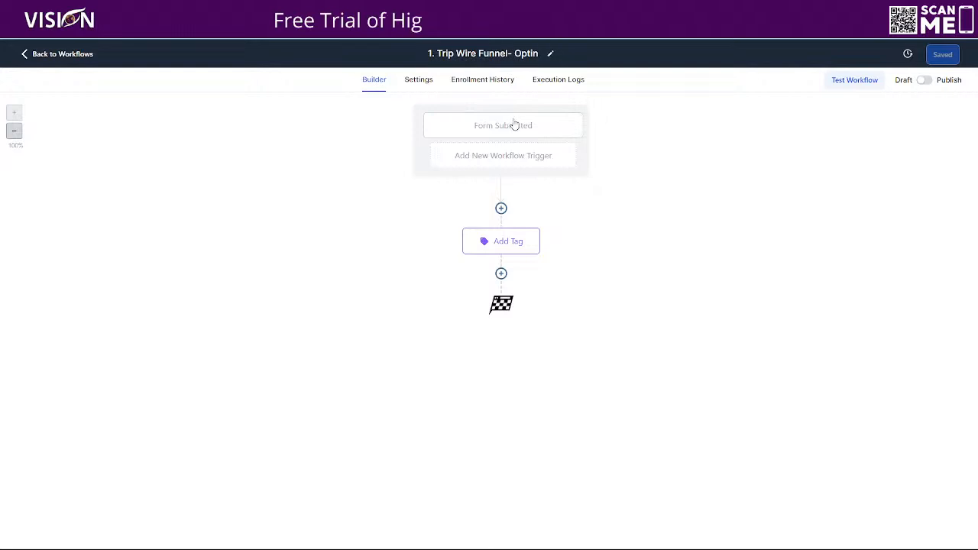
- Add a Send Email action after the Add Tag action in the optin workflow
left_click(501, 274)
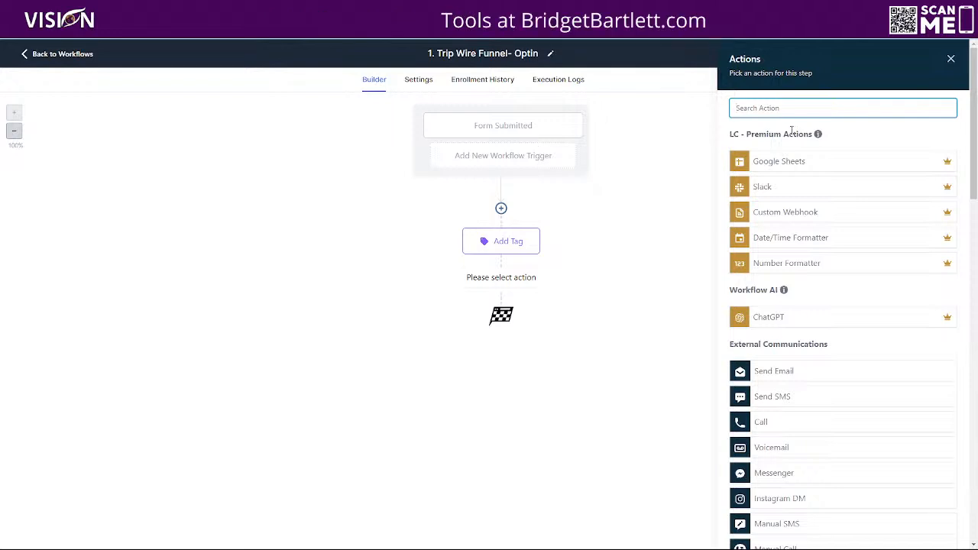
left_click(788, 375)
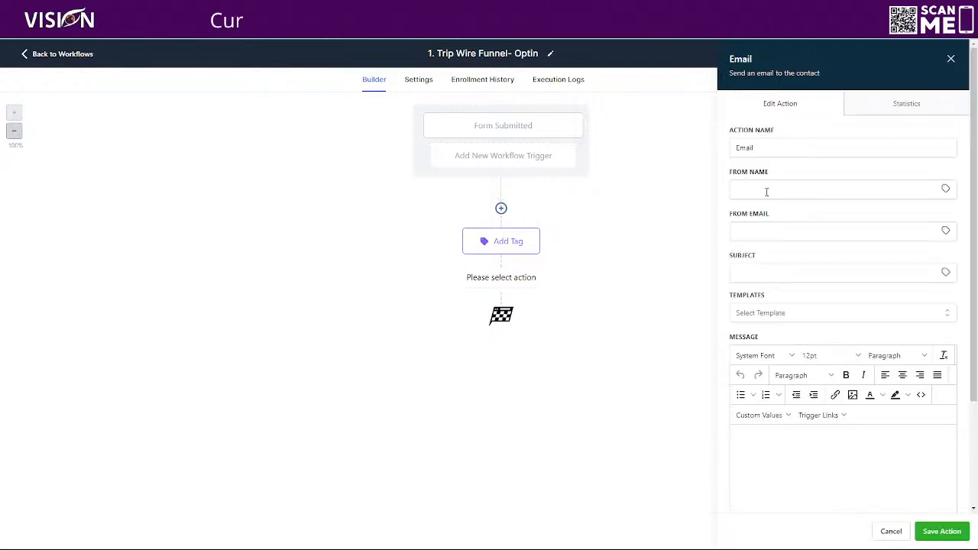
left_click(740, 439)
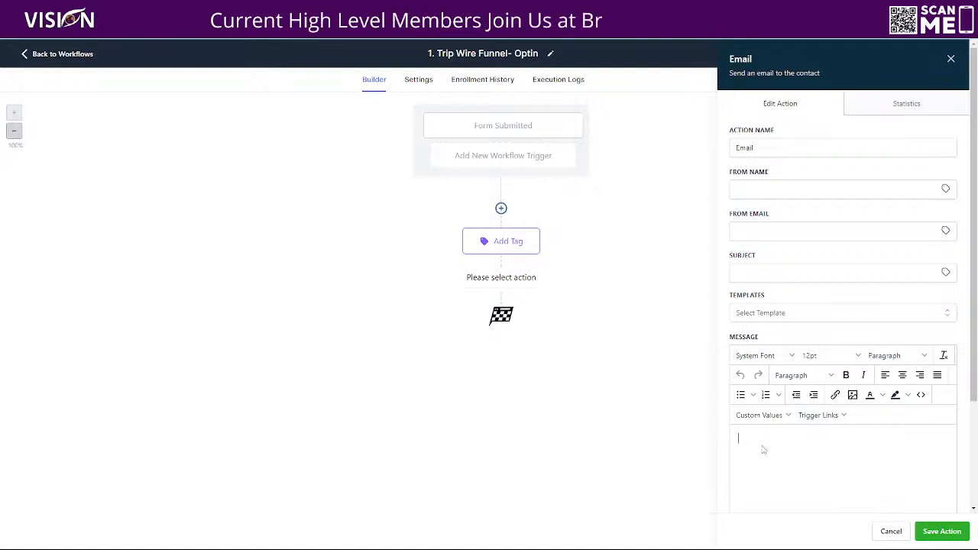
- Begin the email message with the greeting "Hey {{contact.first_name}}," using the contact's First Name custom value
scroll(787, 379, "down", 2)
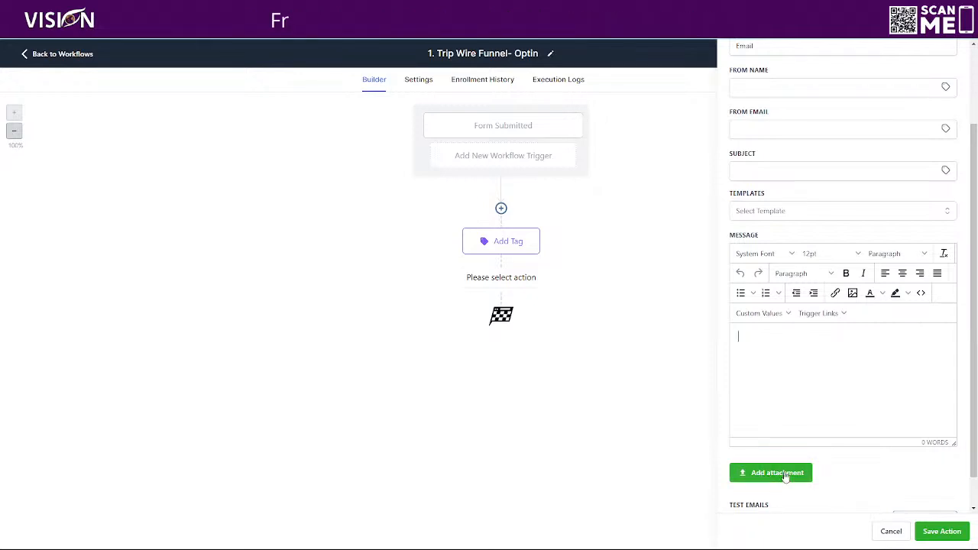
left_click(780, 345)
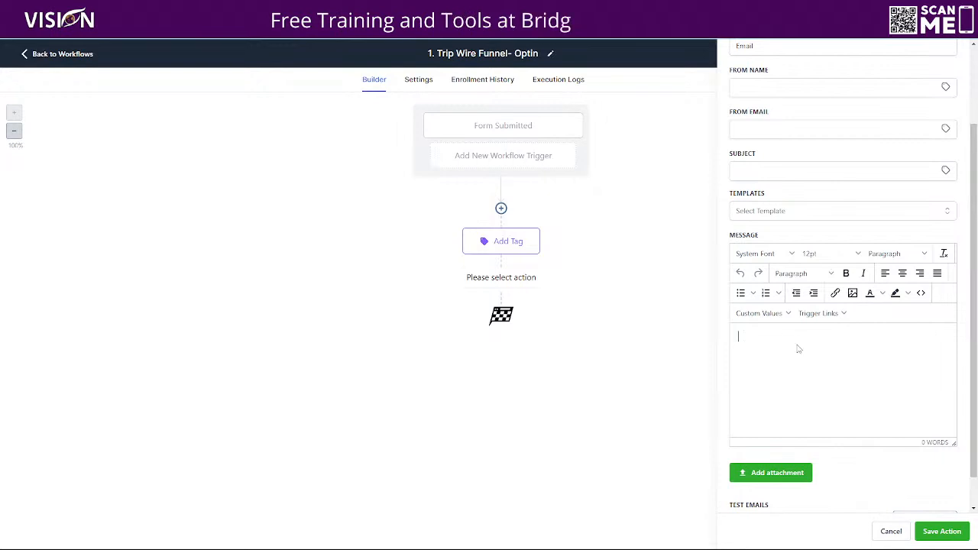
type("Hey")
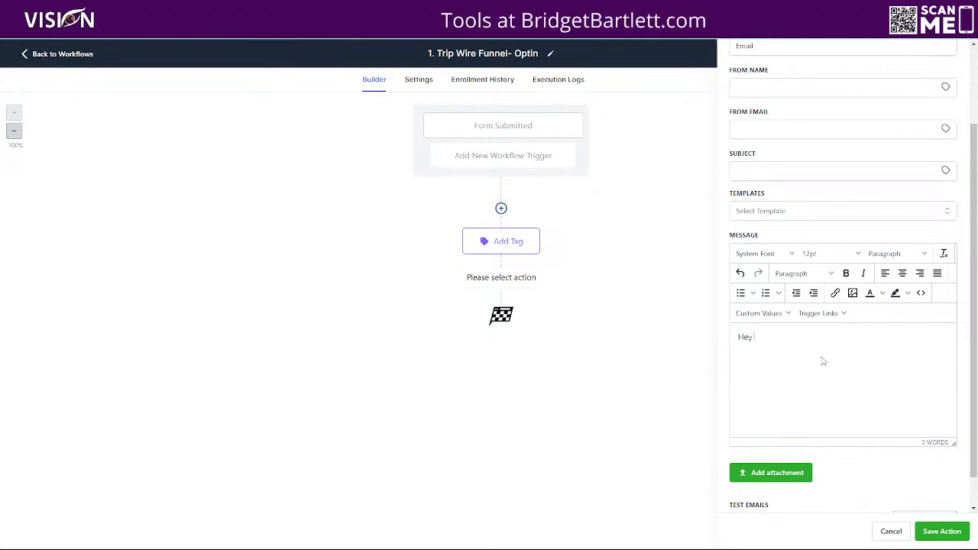
left_click(765, 314)
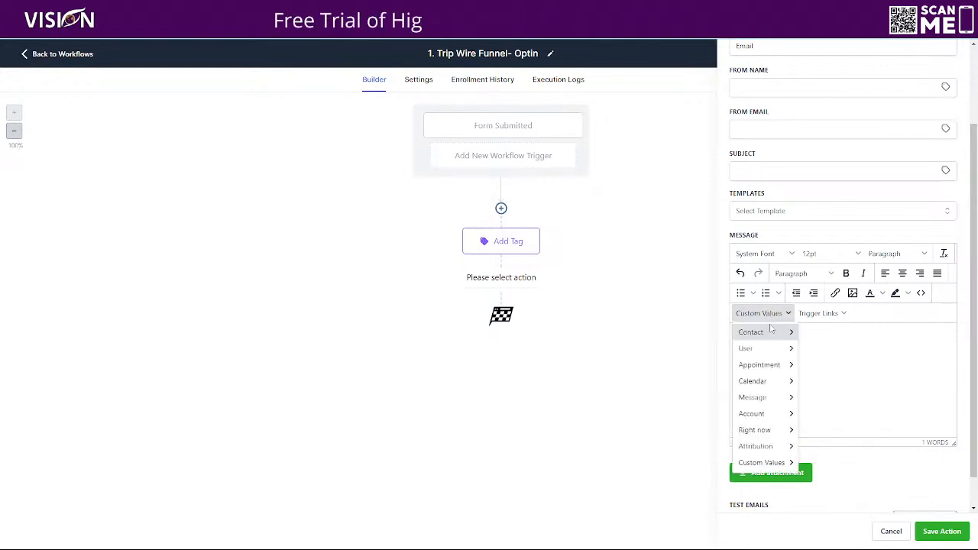
mouse_move(763, 336)
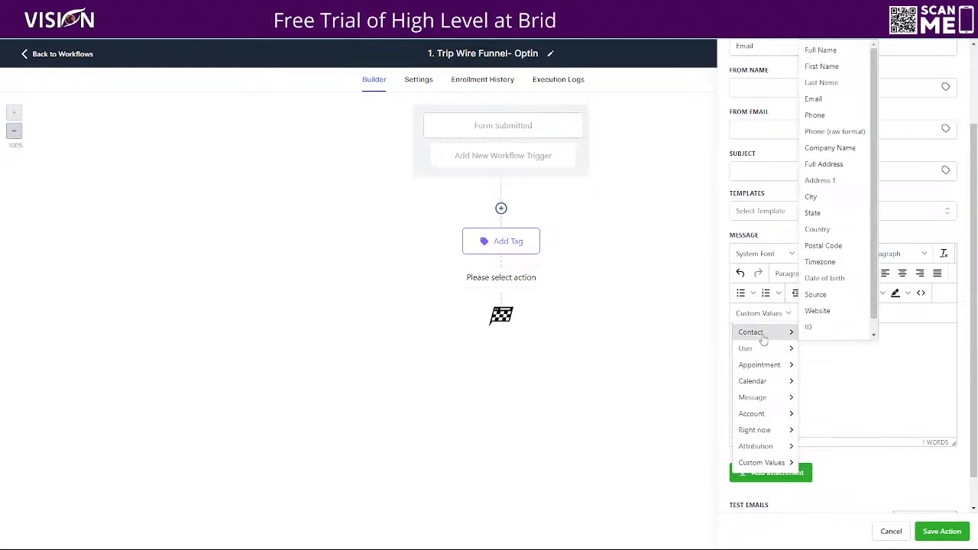
left_click(822, 66)
type(", ")
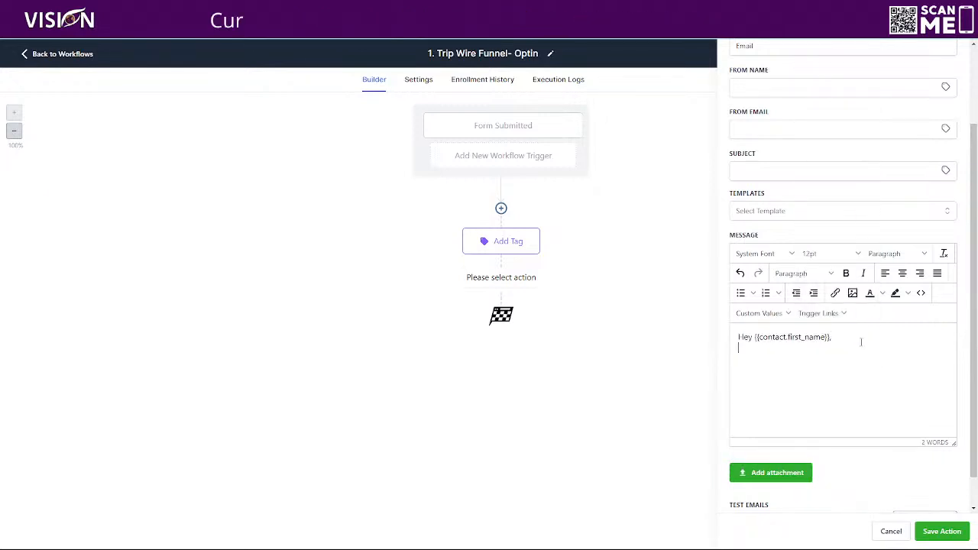
type("Here is your")
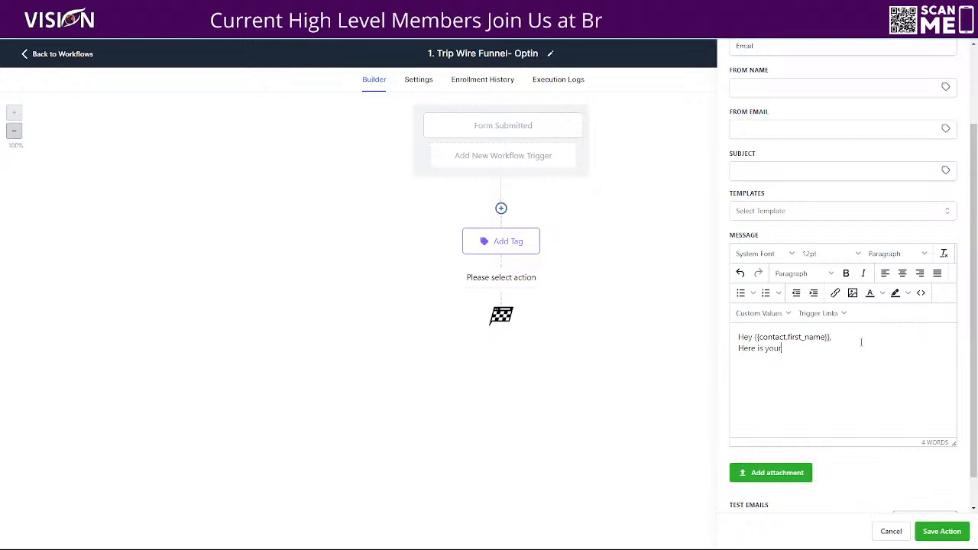
type(" free plan of Elmesse")
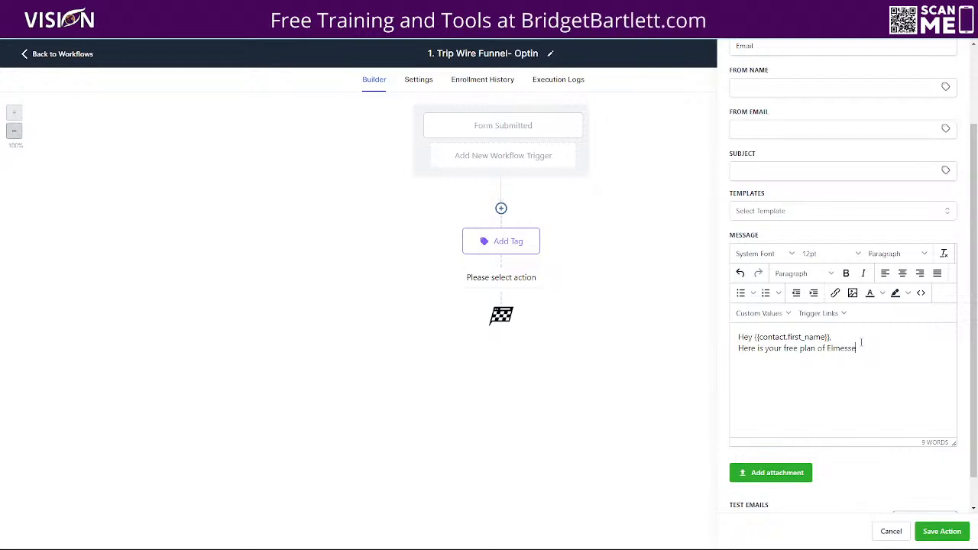
type("nger!")
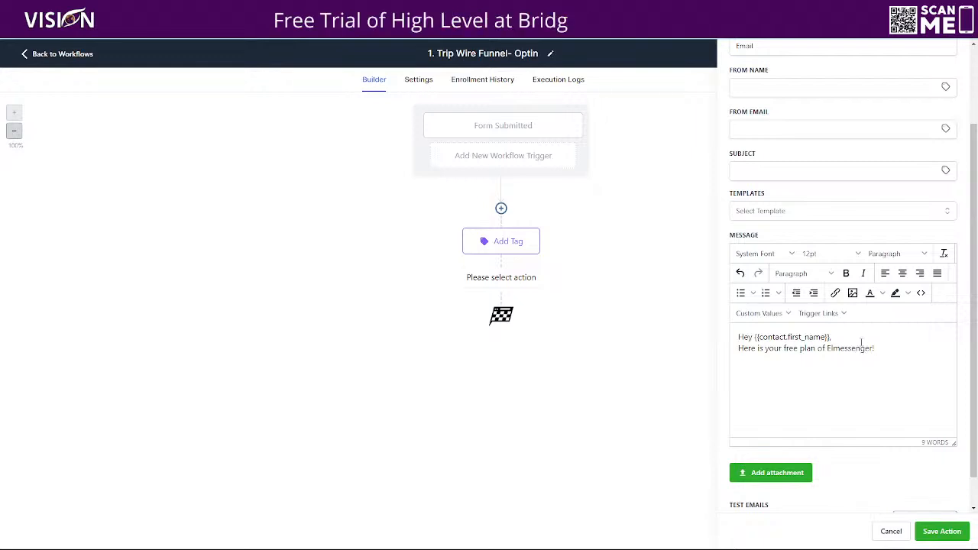
- Add the line "With the free plan, you can ......" to the email message, separated from the text above by a blank line
key("Return")
key("Return")
type("Witht e")
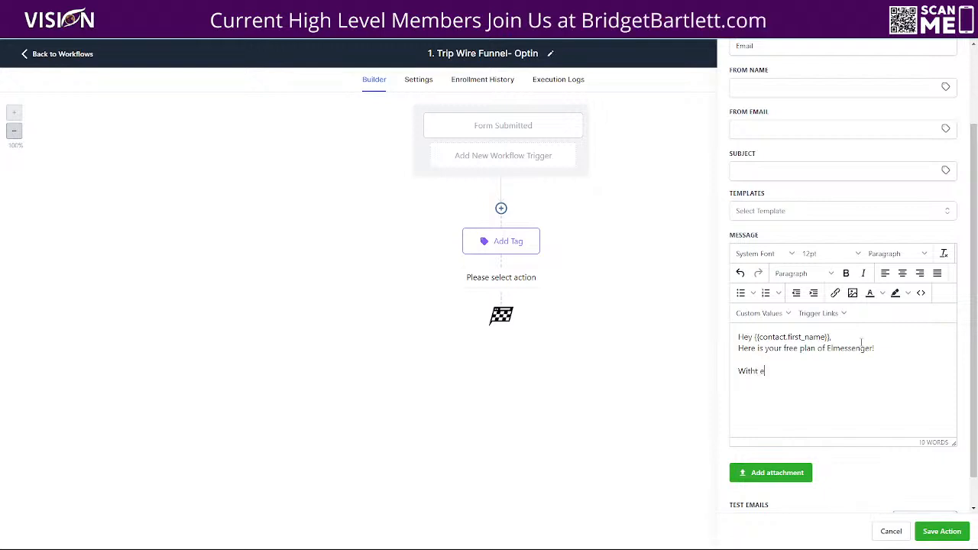
type(" th")
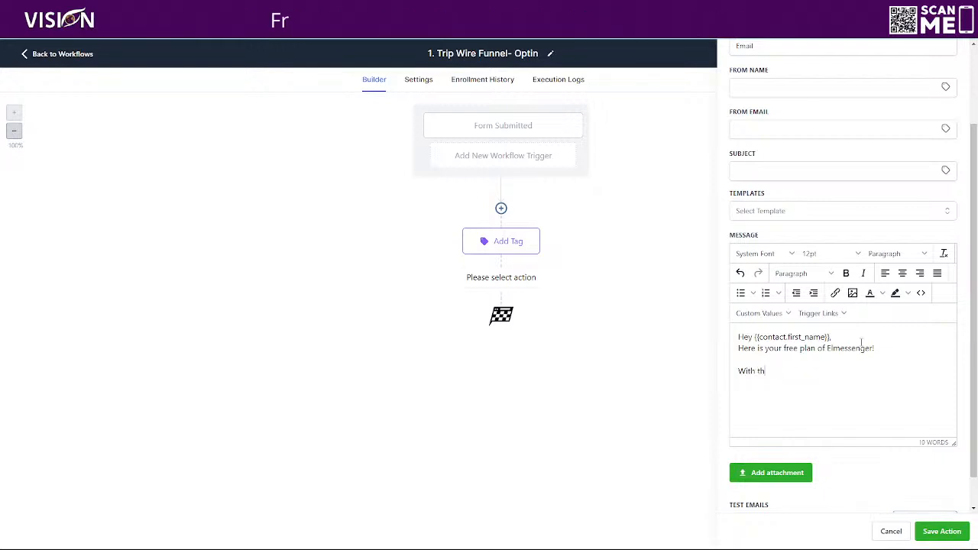
type("e free plan,")
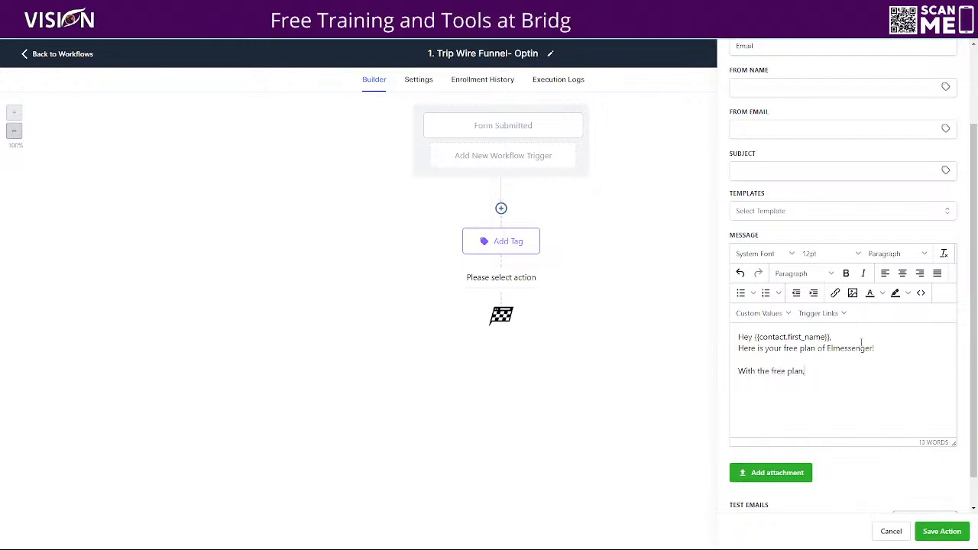
type(" you can .....")
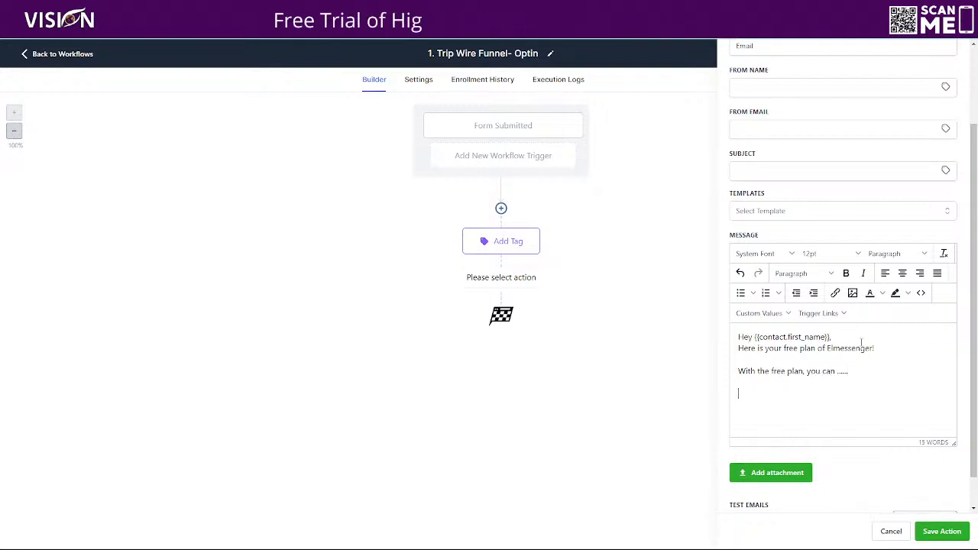
type("However, wit")
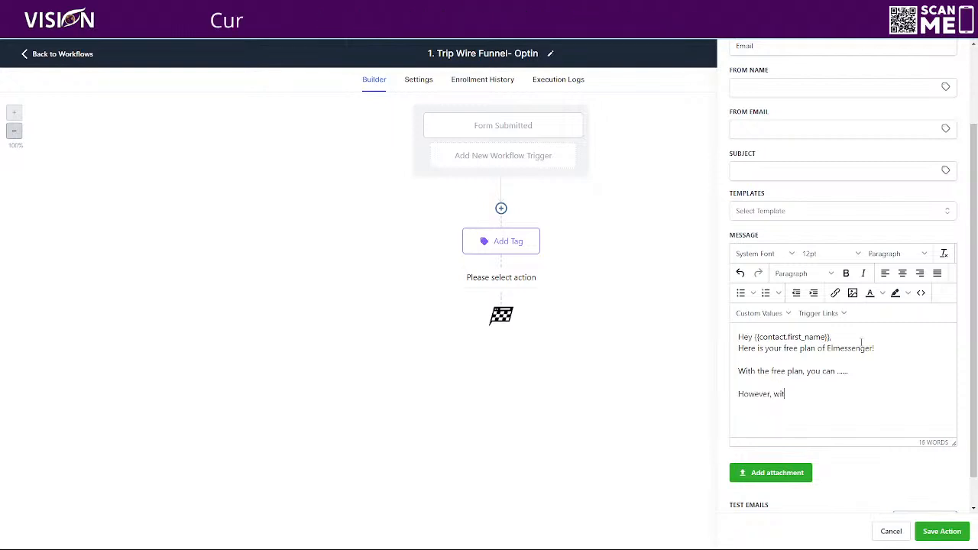
type("h the prem")
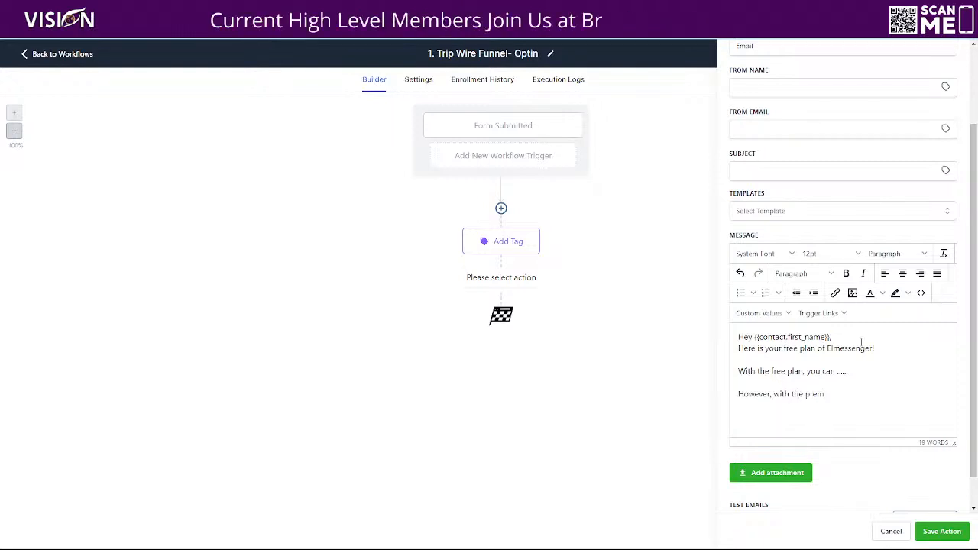
type("ium plan, you can")
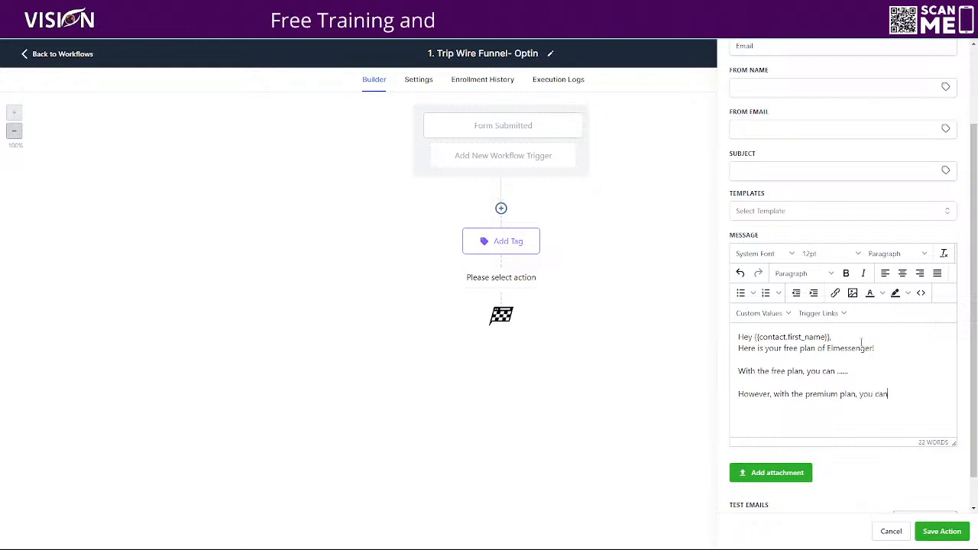
type("...")
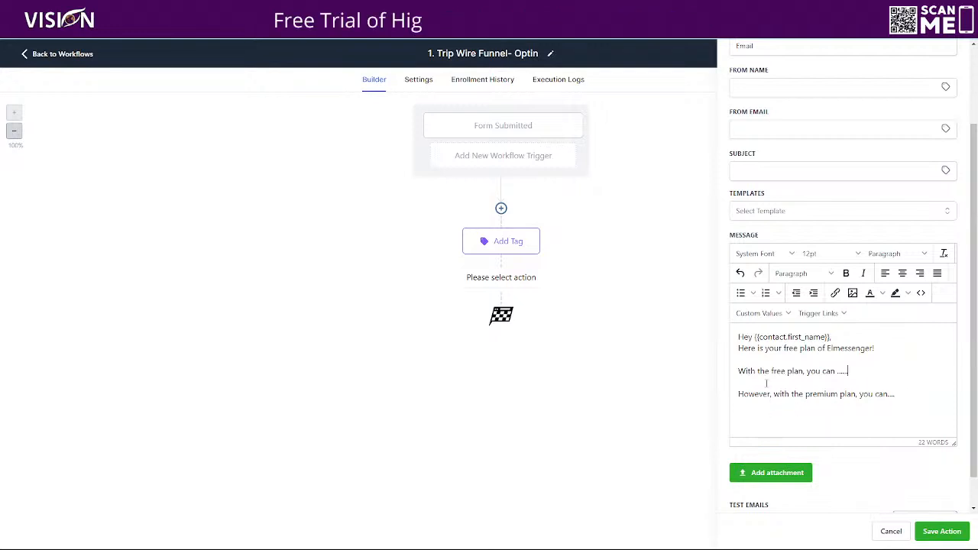
- Add the paragraph "If you have not upgraded to the premium plan, you can do that here" at the end of the email message
left_click(910, 394)
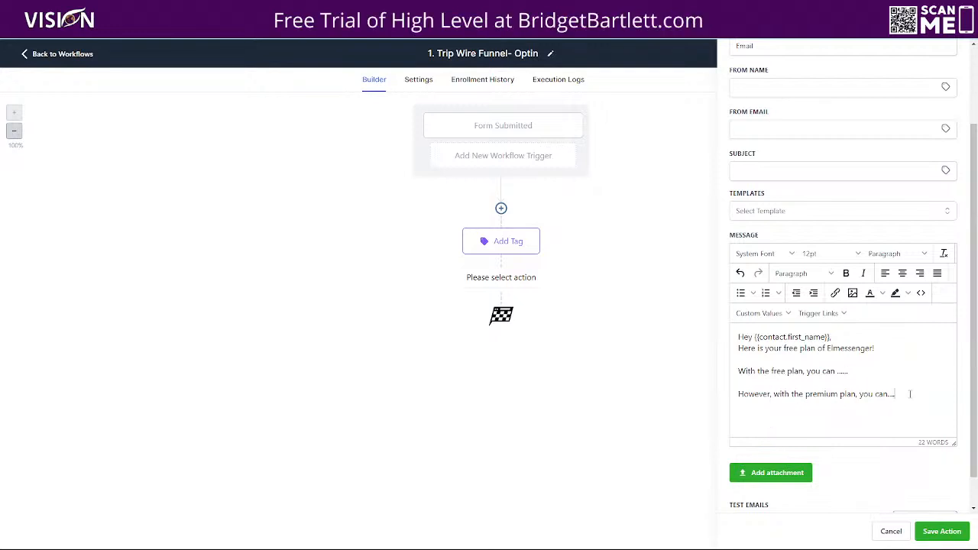
key("Return")
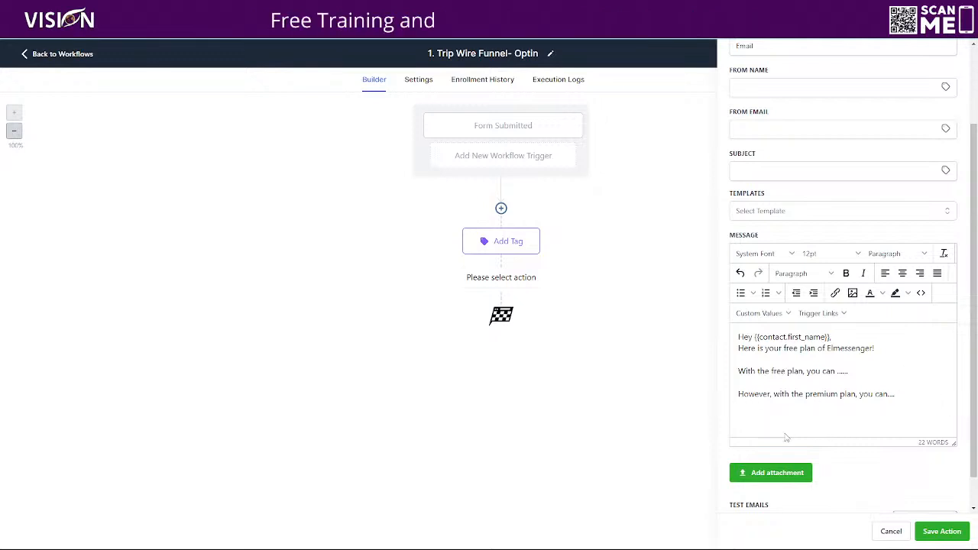
type("If you hae n")
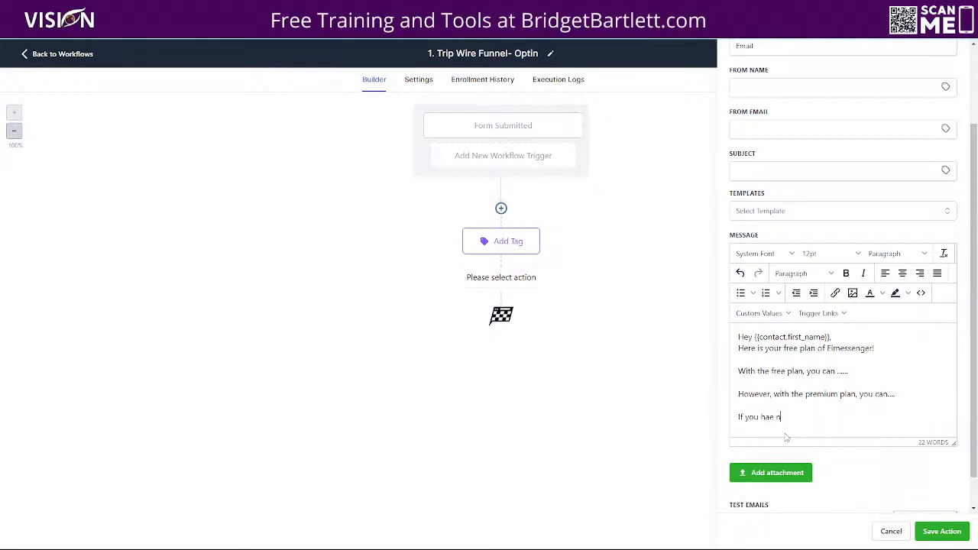
key("BackSpace")
key("BackSpace")
key("BackSpace")
type("ve n")
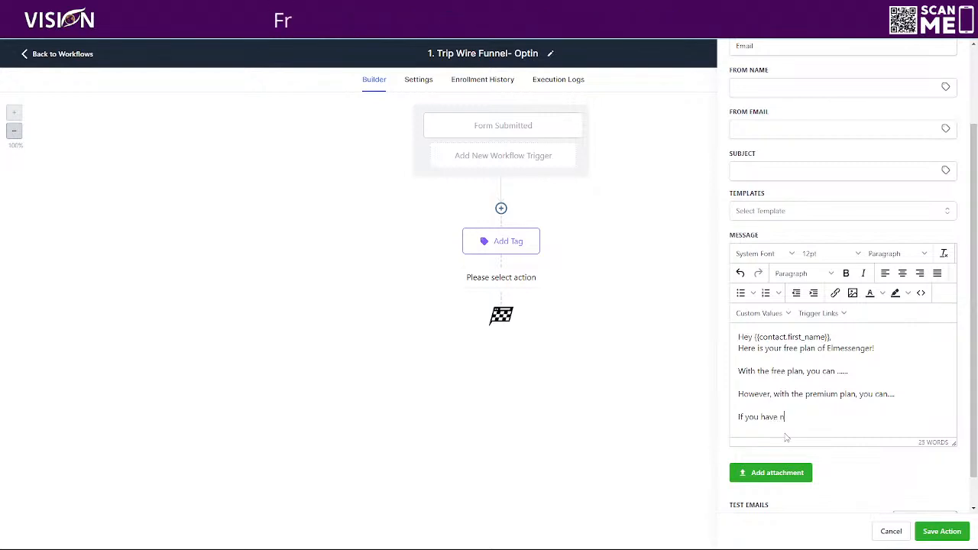
type("ot upg")
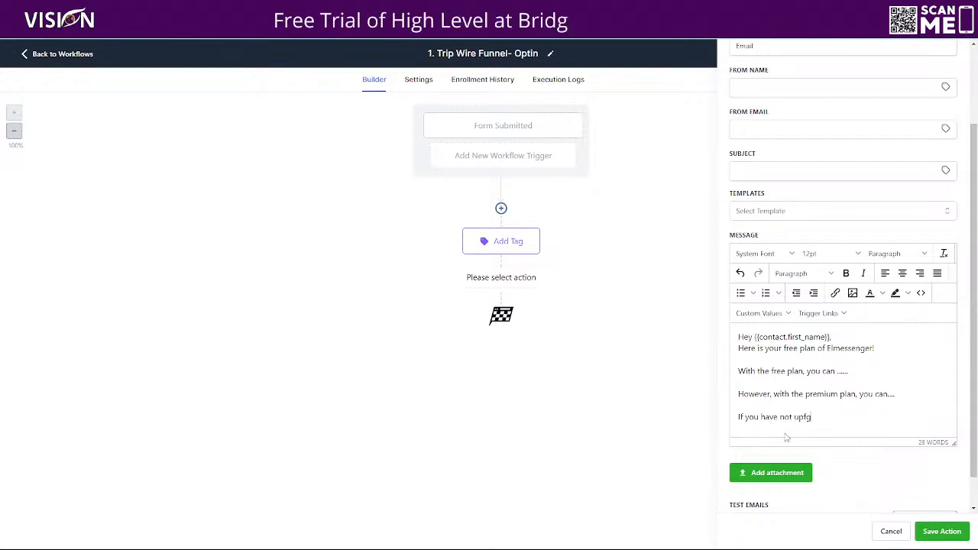
type("raded to")
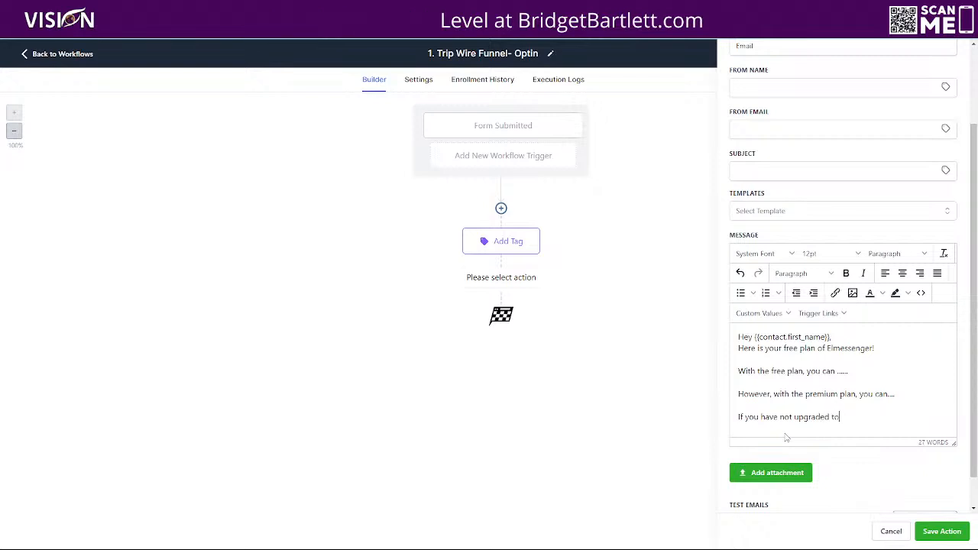
type(" the premium p")
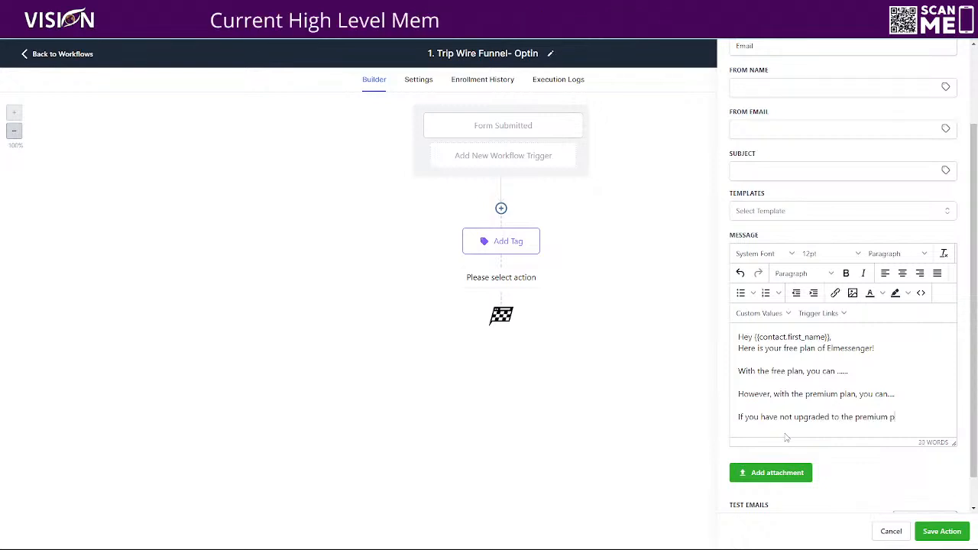
type("lan, you can")
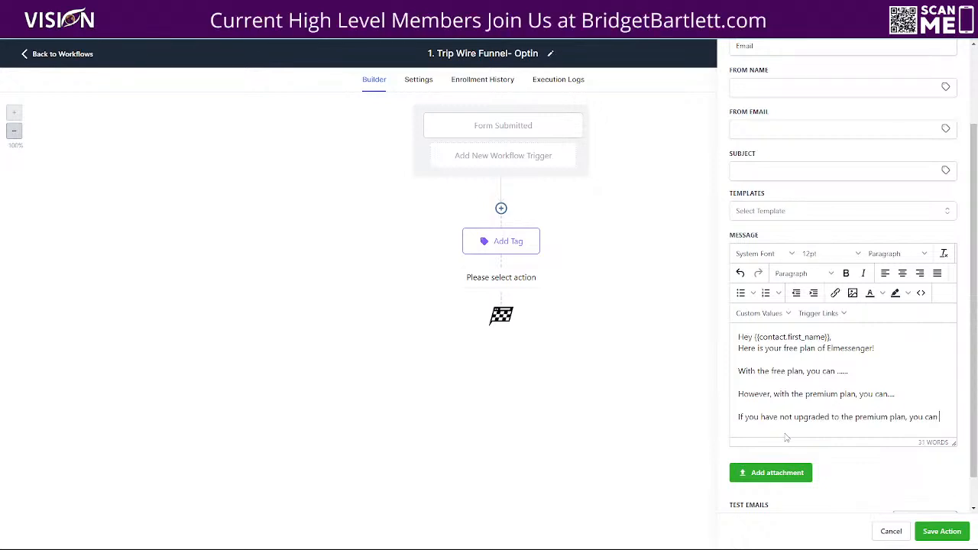
type(" do that here")
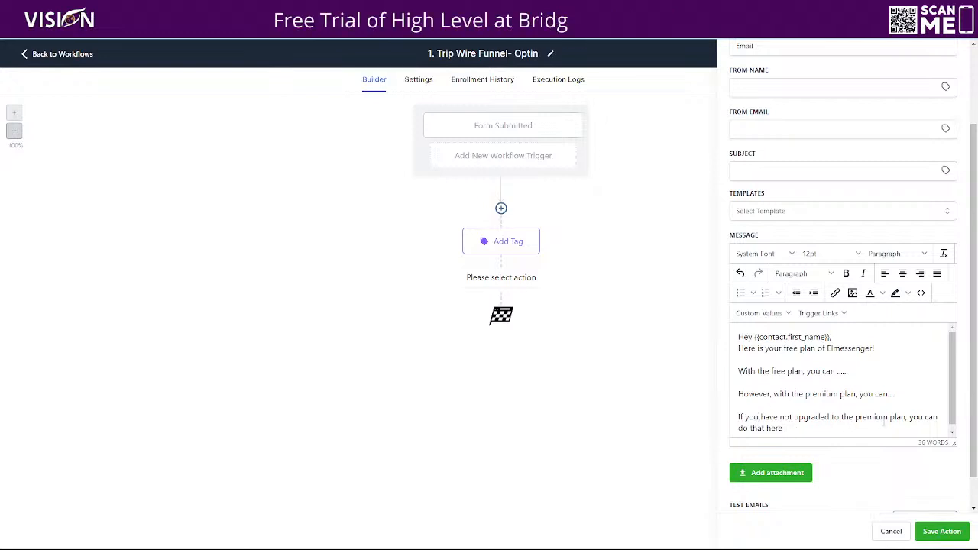
- Try signing off the message with the account's Name and Email custom values, and remove both again
scroll(794, 428, "down", 1)
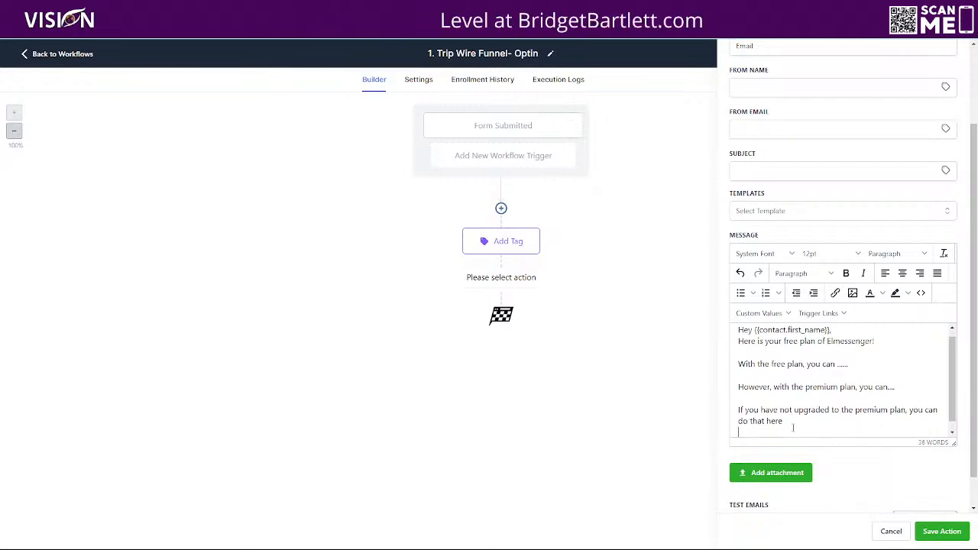
scroll(793, 428, "down", 3)
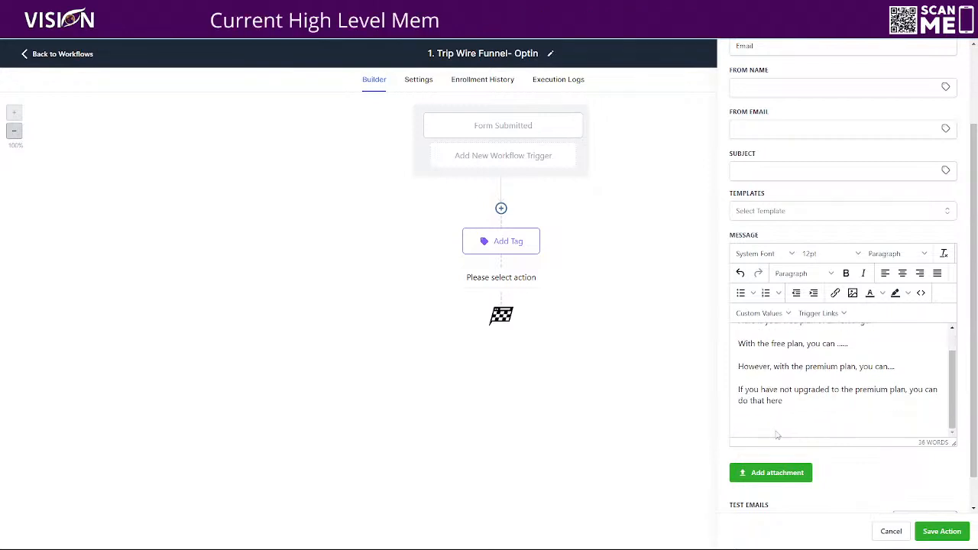
left_click(763, 315)
mouse_move(771, 348)
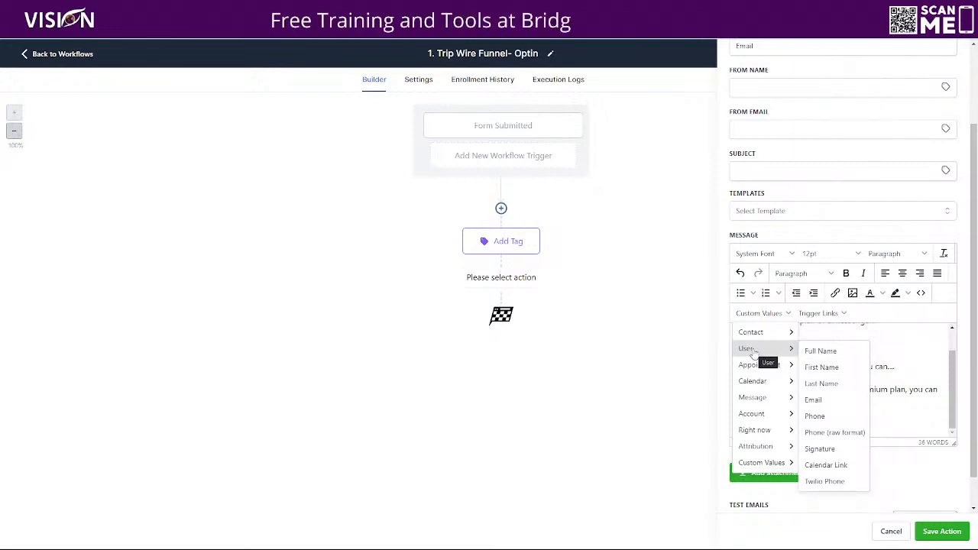
mouse_move(756, 414)
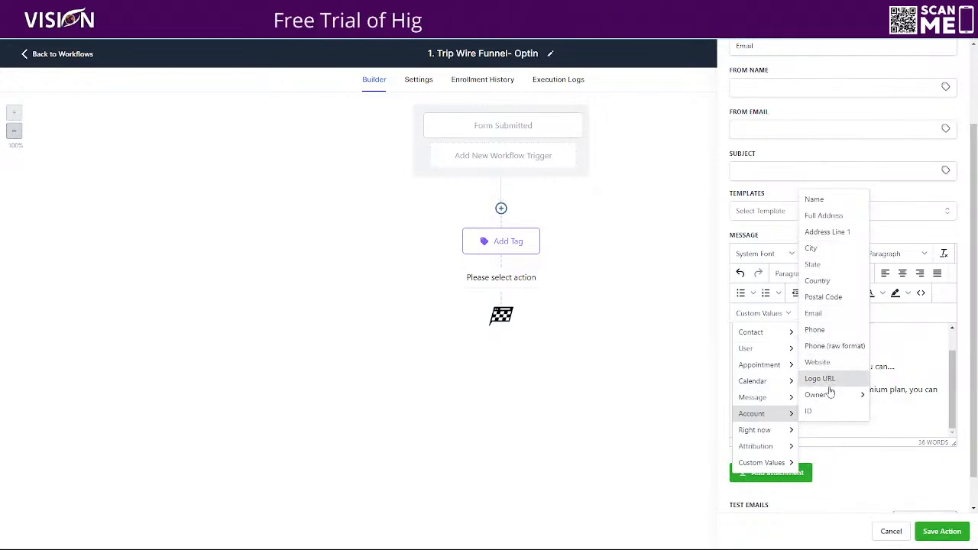
left_click(816, 200)
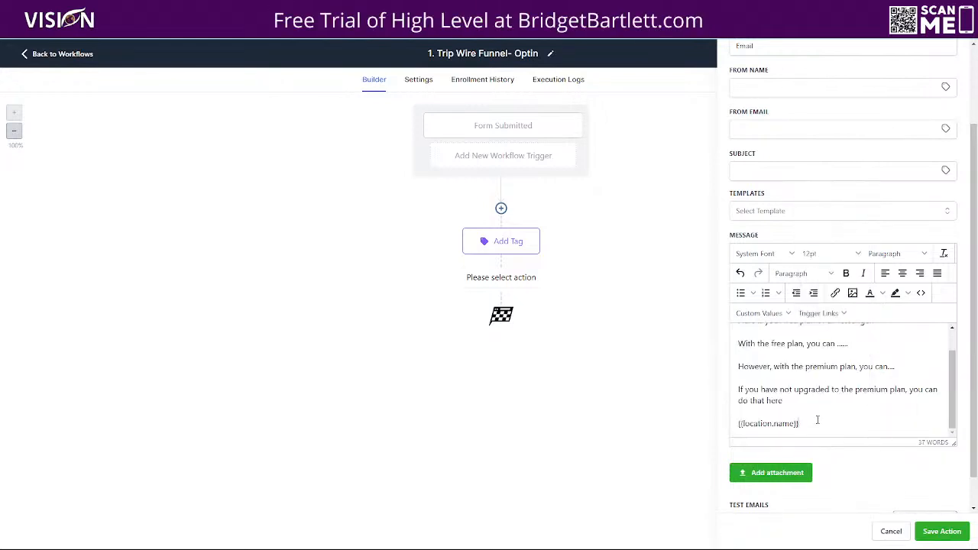
key("Return")
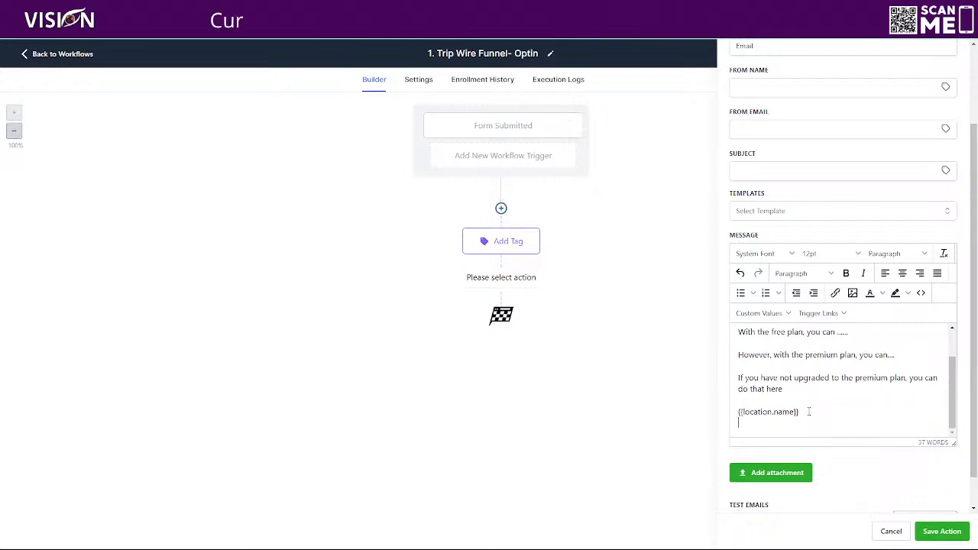
left_click(759, 313)
mouse_move(791, 415)
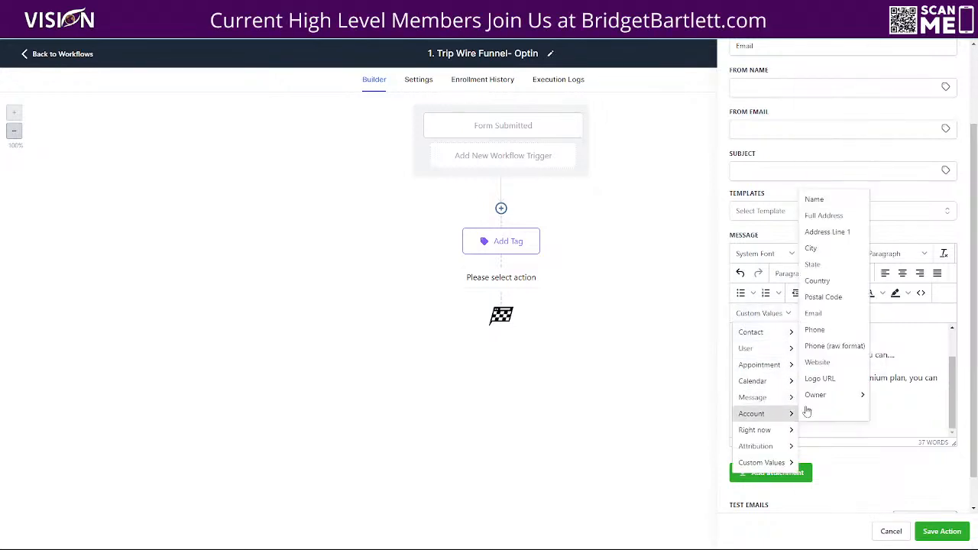
left_click(826, 313)
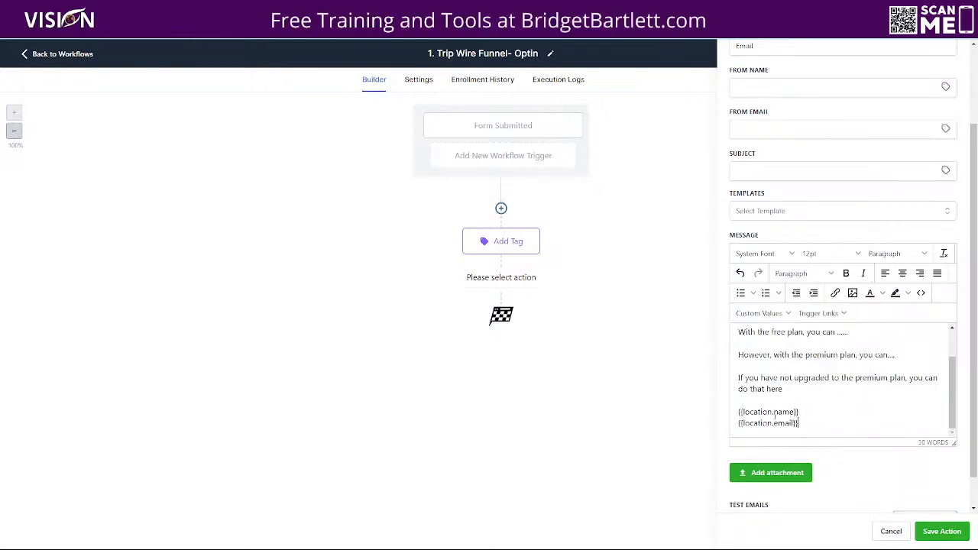
left_click_drag(739, 412, 821, 425)
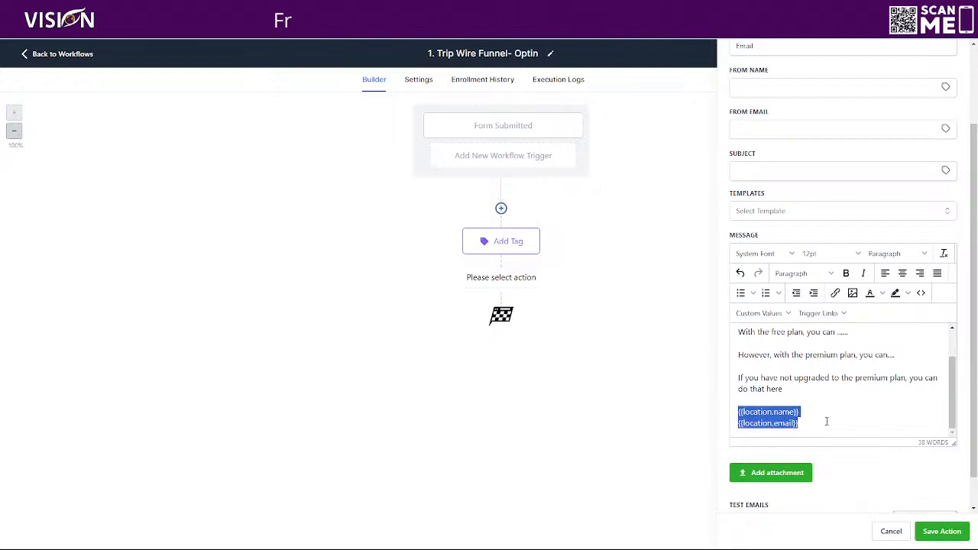
key("BackSpace")
- Sign off the email message with the user's Signature custom value and try to save the action
left_click(759, 314)
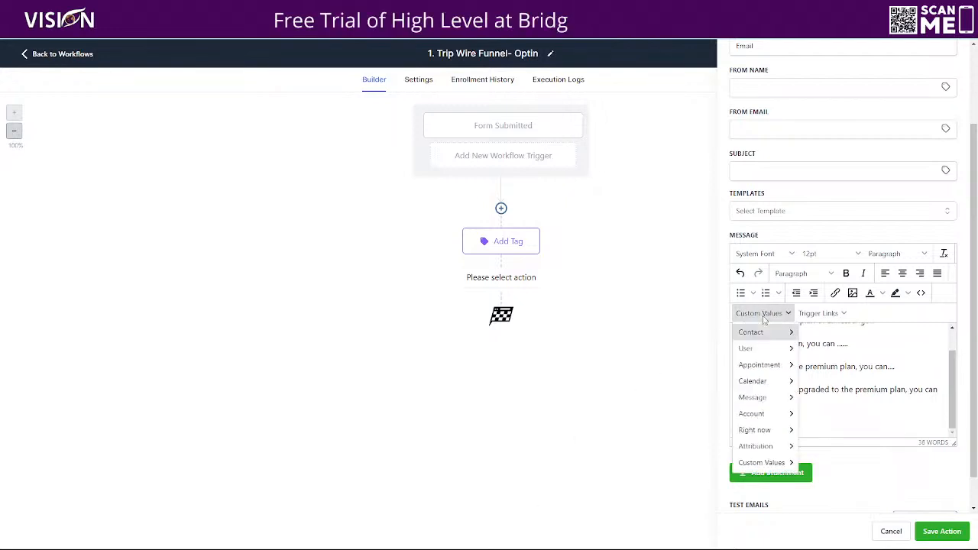
left_click(820, 449)
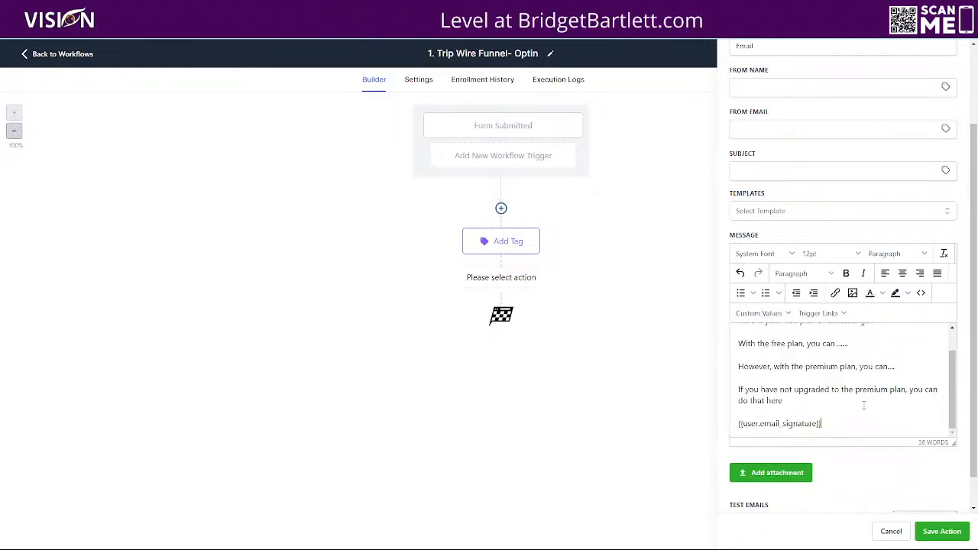
left_click_drag(826, 423, 748, 425)
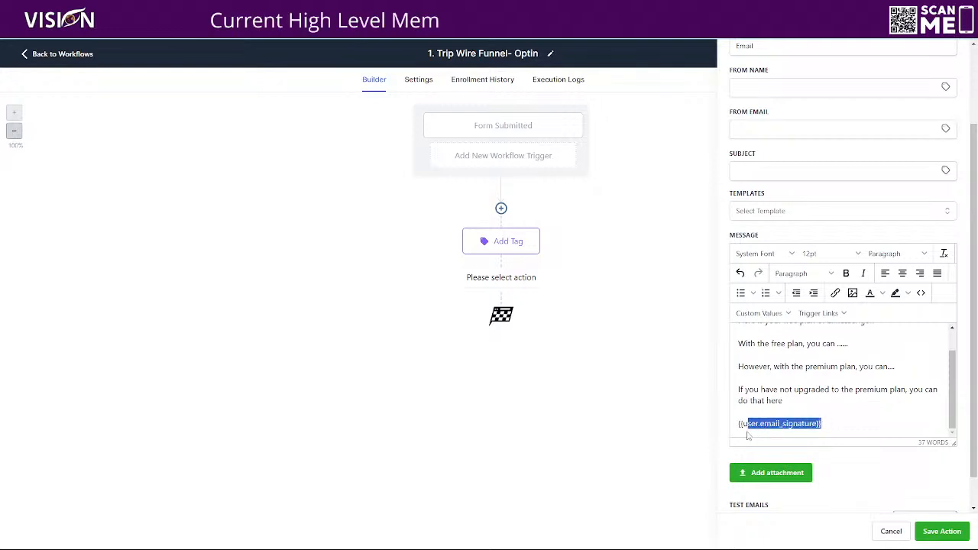
left_click(933, 531)
- Set the email subject to "Welcome, {{contact.first_name}}!" using the contact's First Name custom value
left_click(755, 172)
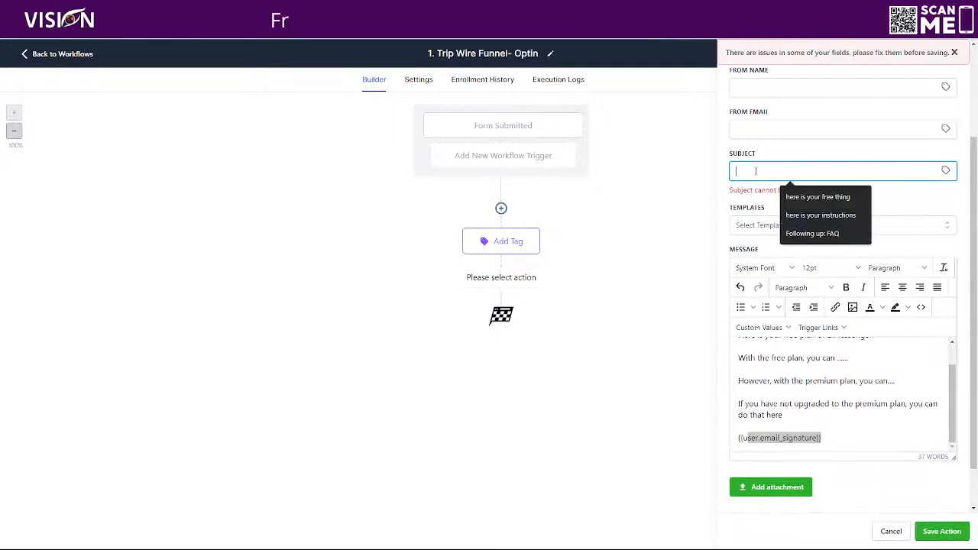
type("Welcome,")
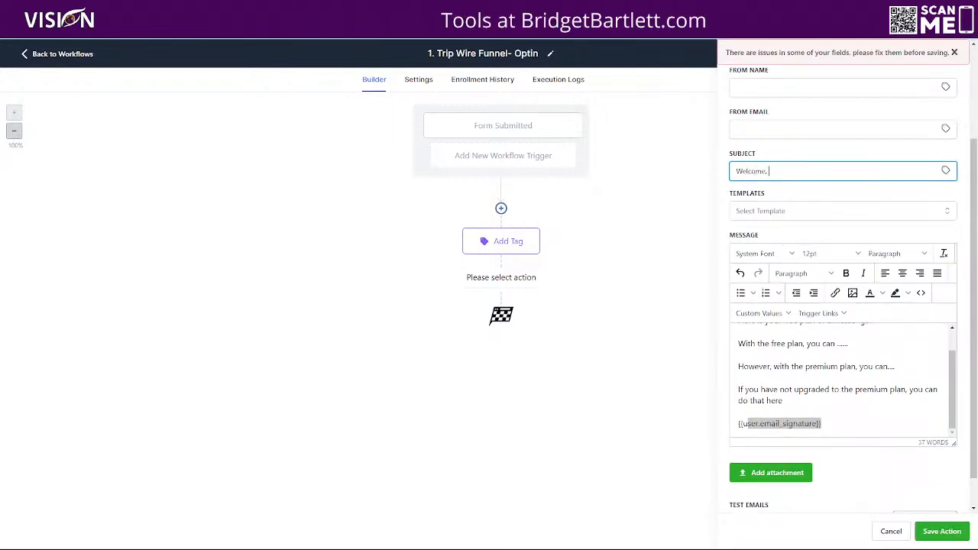
left_click(945, 170)
left_click(883, 205)
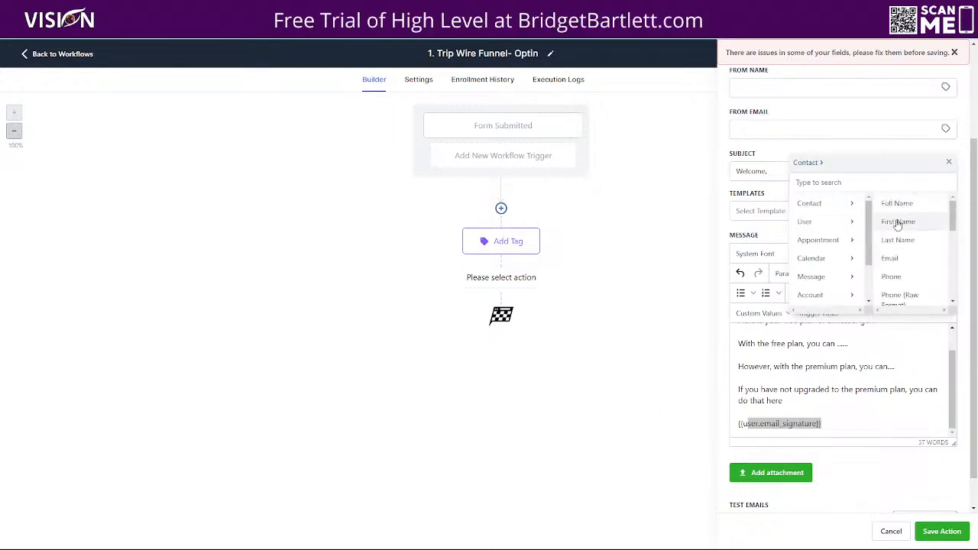
left_click(896, 220)
type("!")
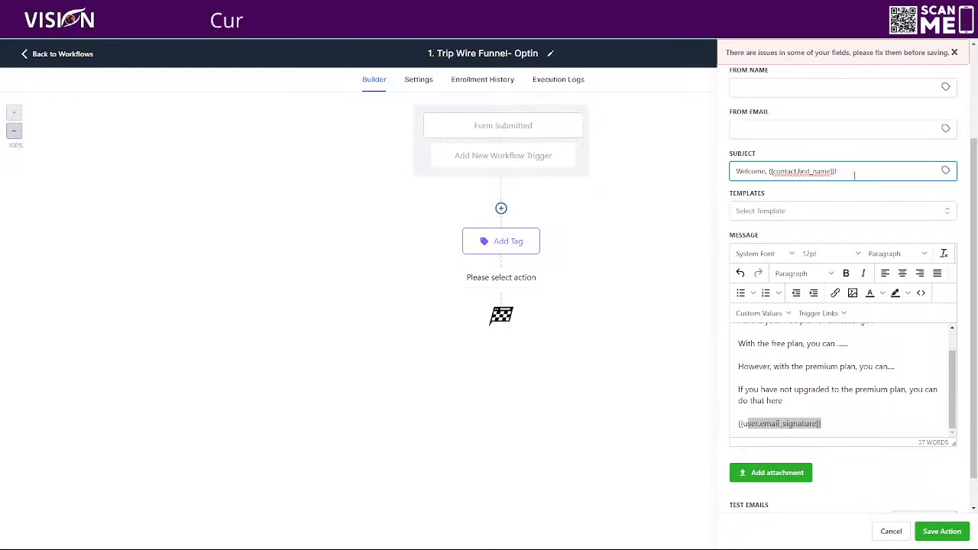
- Fill in the email's From Name and From Email with the previously used sender name and address
scroll(854, 175, "up", 3)
left_click(746, 190)
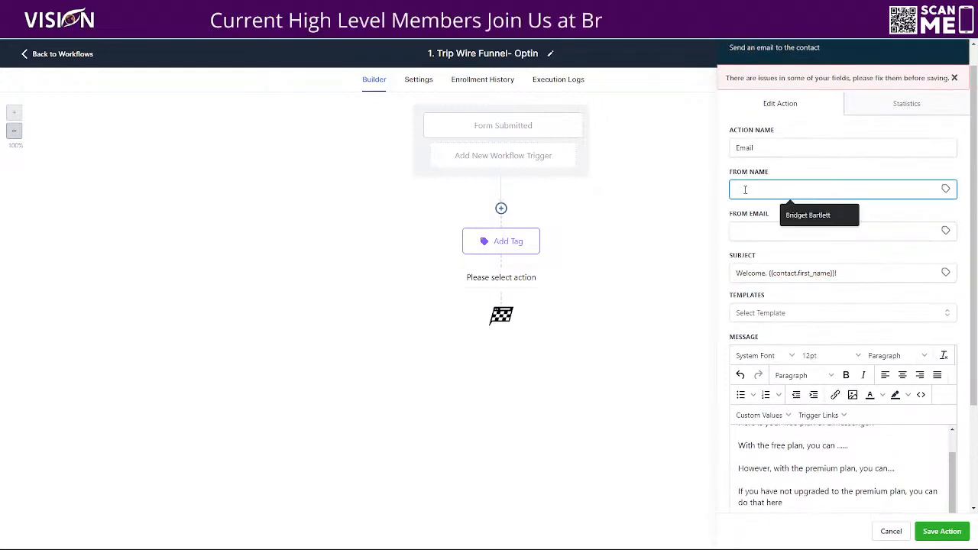
left_click(794, 207)
left_click(788, 231)
key("Down")
key("Return")
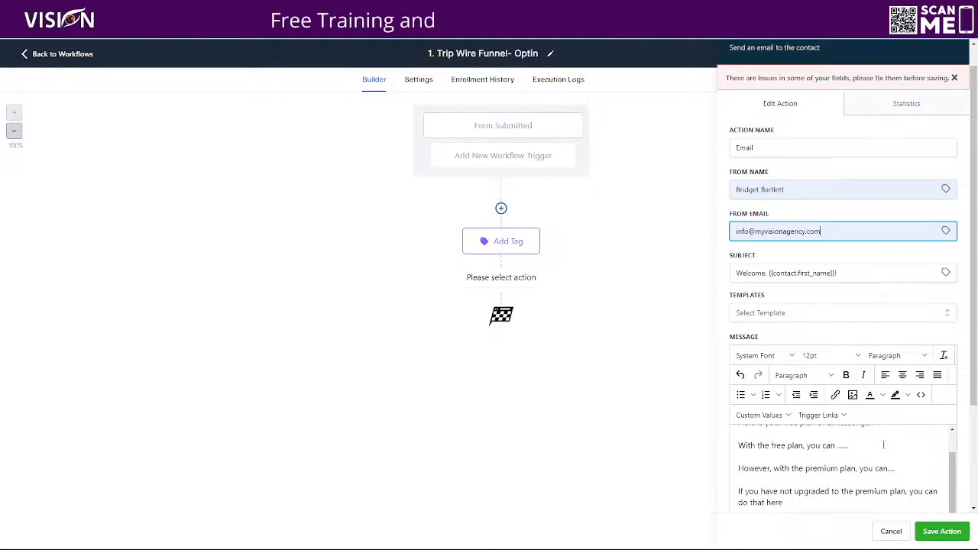
- Save the completed Email action to the workflow
scroll(849, 455, "down", 2)
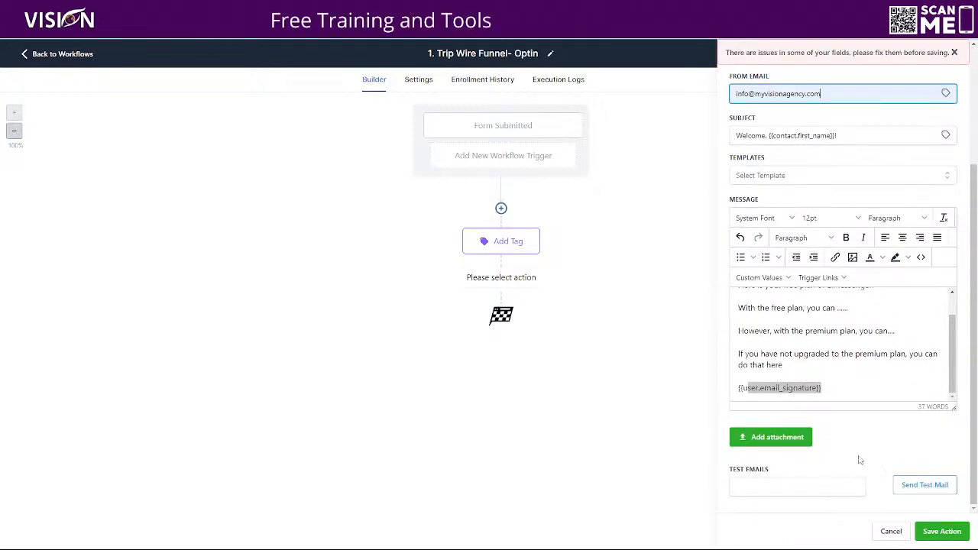
left_click(942, 531)
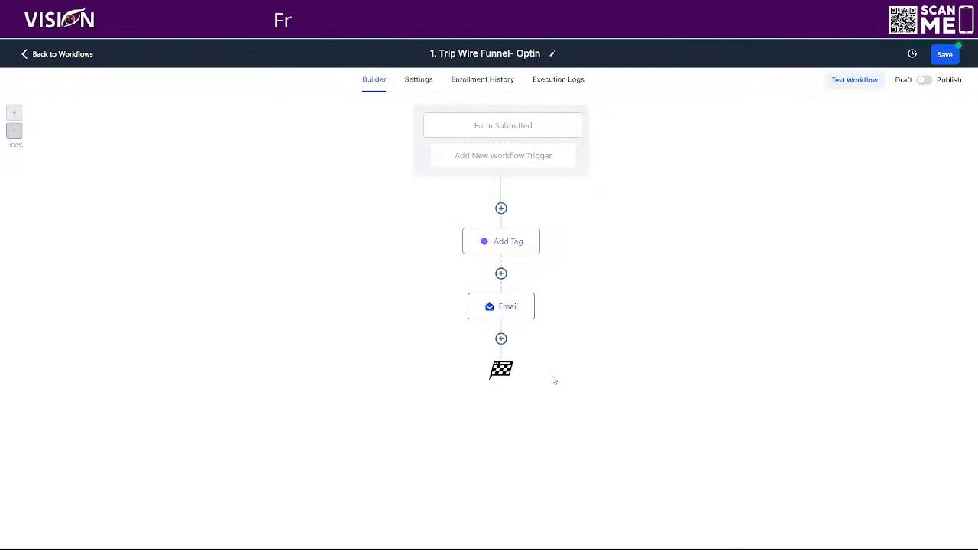
- Add a Wait action after the email, set its time delay amount to 1, choose the delay unit, and save it
left_click(500, 338)
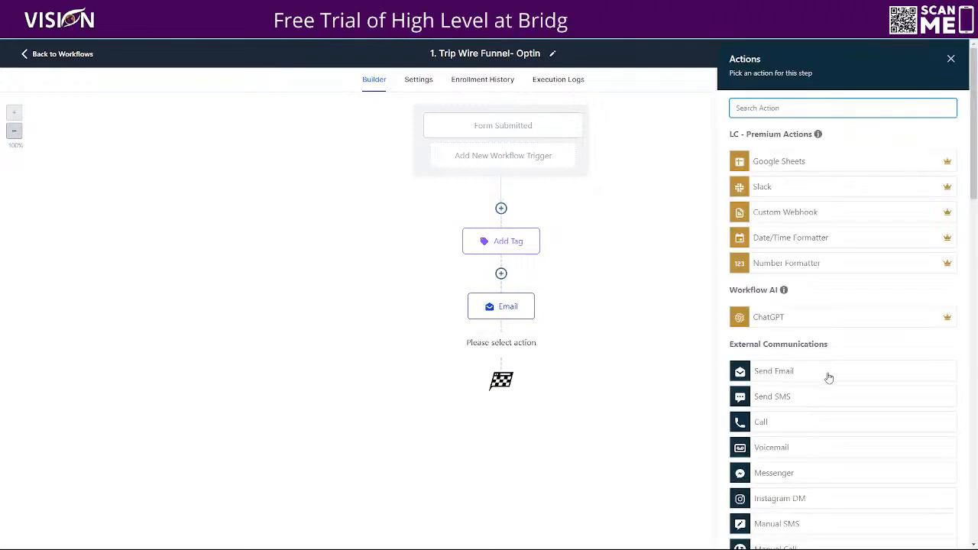
scroll(819, 376, "down", 15)
left_click(773, 435)
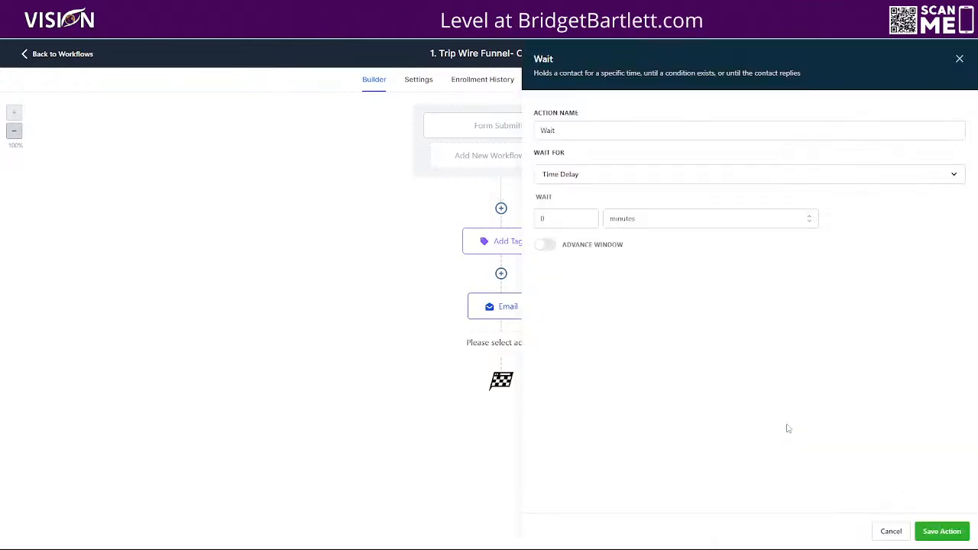
left_click_drag(552, 221, 537, 220)
type("1")
left_click(613, 220)
left_click(613, 280)
left_click(941, 532)
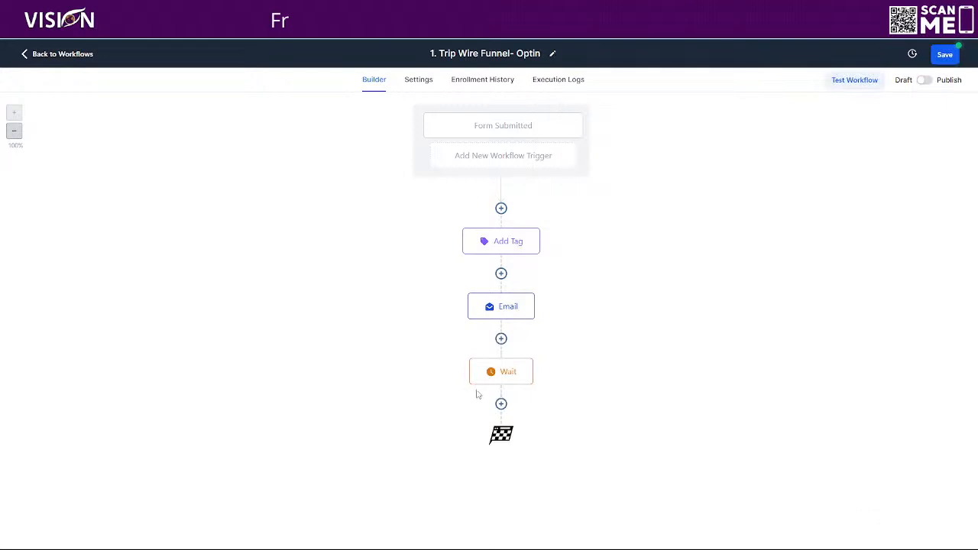
- Copy the Email action to the spot below the Wait action
left_click(533, 298)
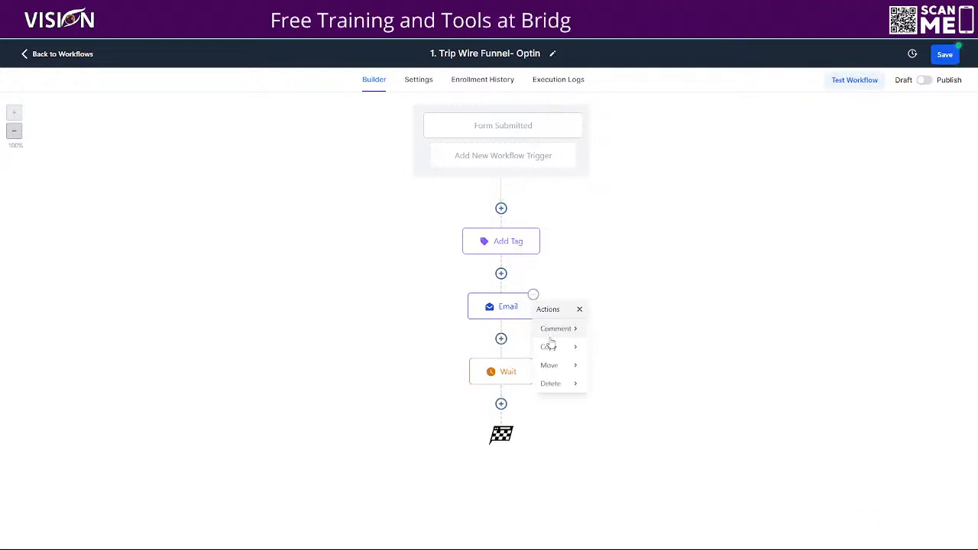
mouse_move(553, 346)
left_click(595, 349)
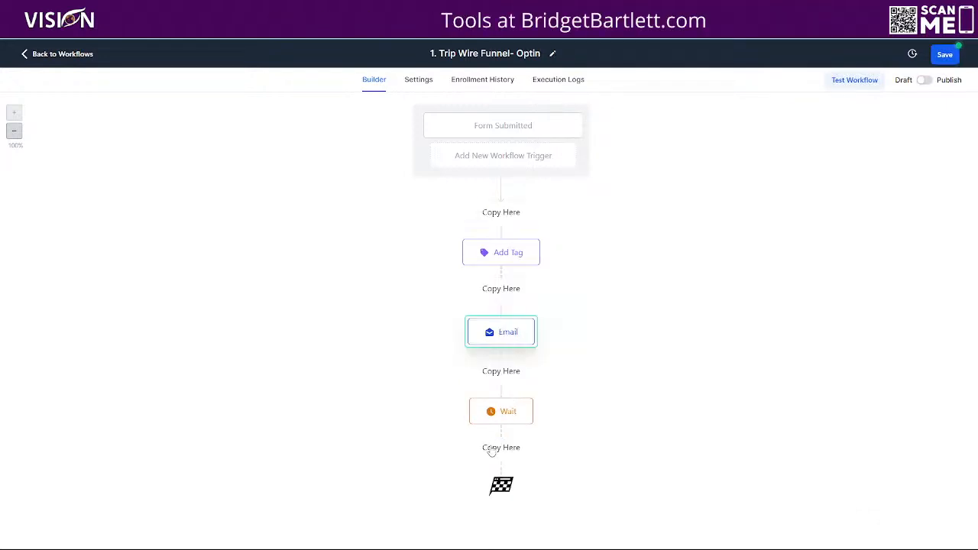
left_click(504, 448)
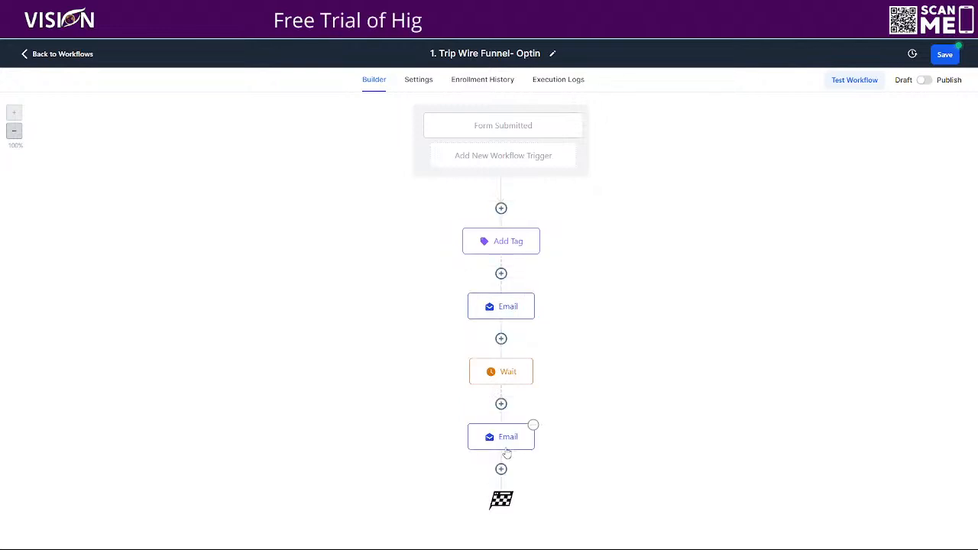
- Remove the line "Here is your free plan of Elmessenger!" from the copied email's message and save the action
left_click(505, 438)
scroll(849, 237, "down", 3)
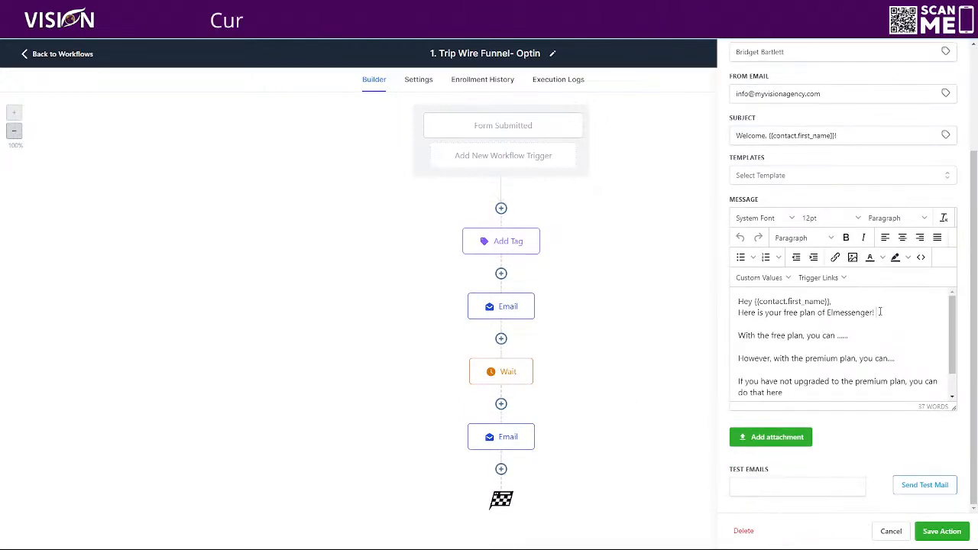
triple_click(736, 319)
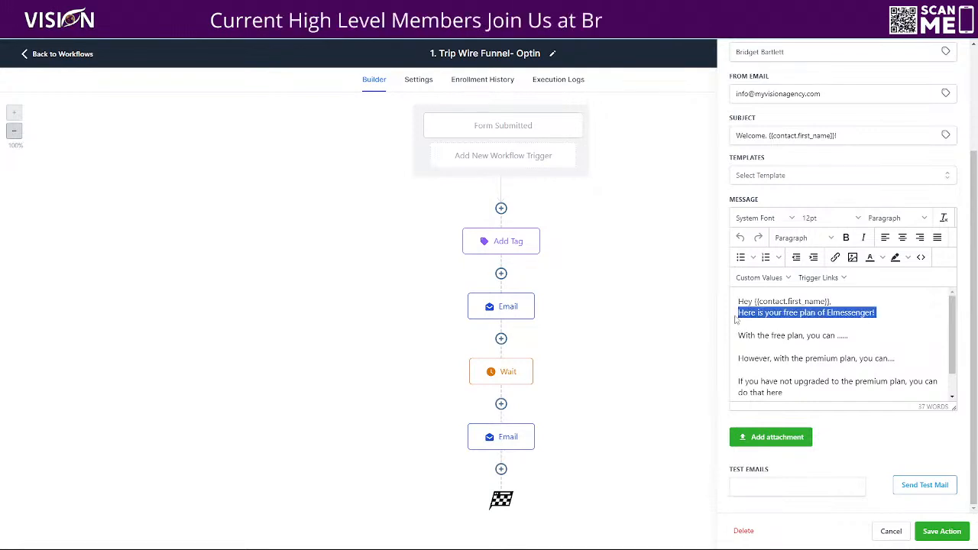
key("BackSpace")
key("Delete")
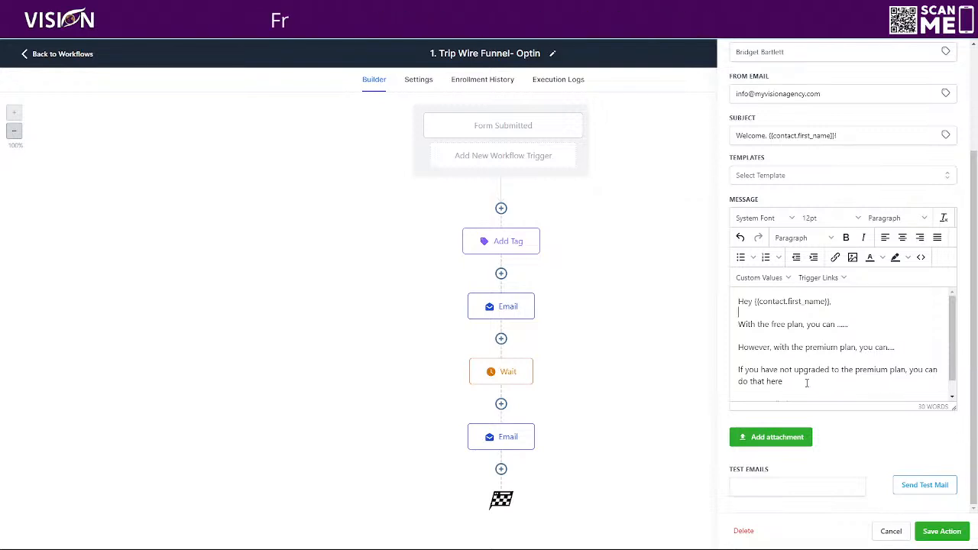
scroll(833, 380, "down", 1)
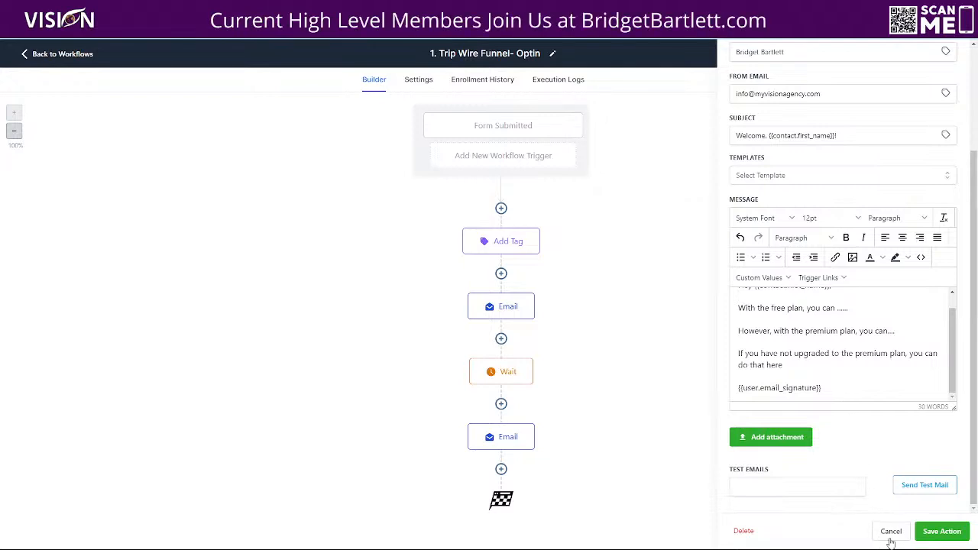
left_click(937, 531)
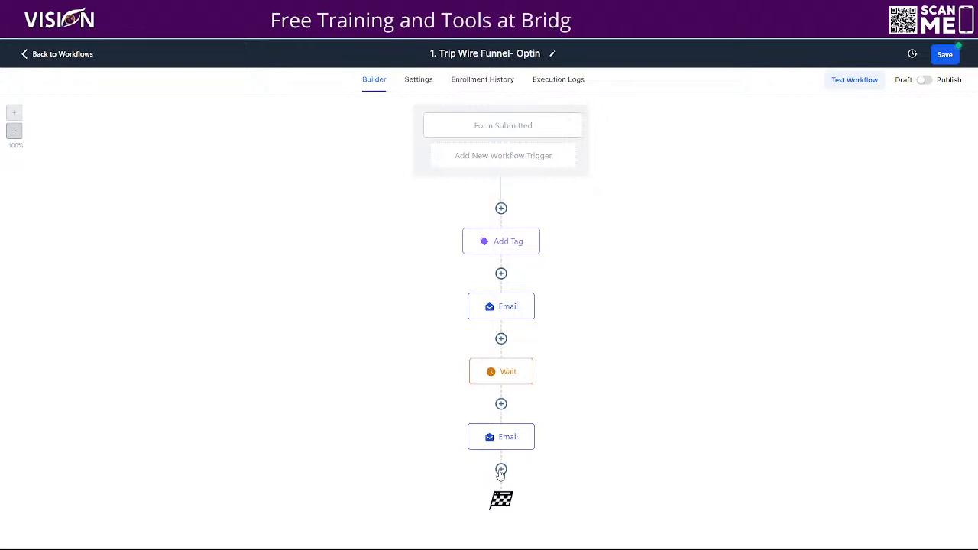
- Copy the first Wait action and everything after it to the end of the workflow
left_click(532, 360)
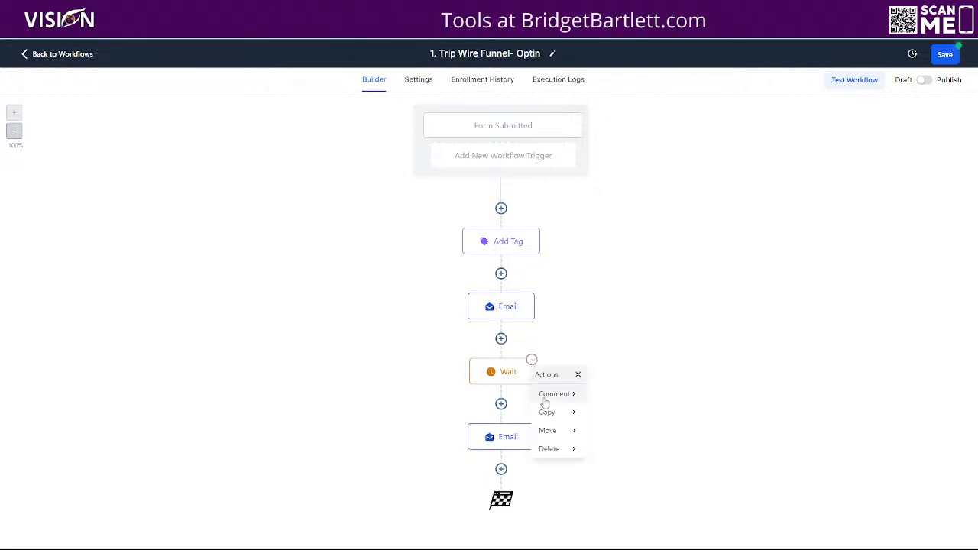
mouse_move(547, 412)
left_click(625, 412)
scroll(551, 466, "down", 1)
left_click(492, 469)
scroll(659, 445, "down", 1)
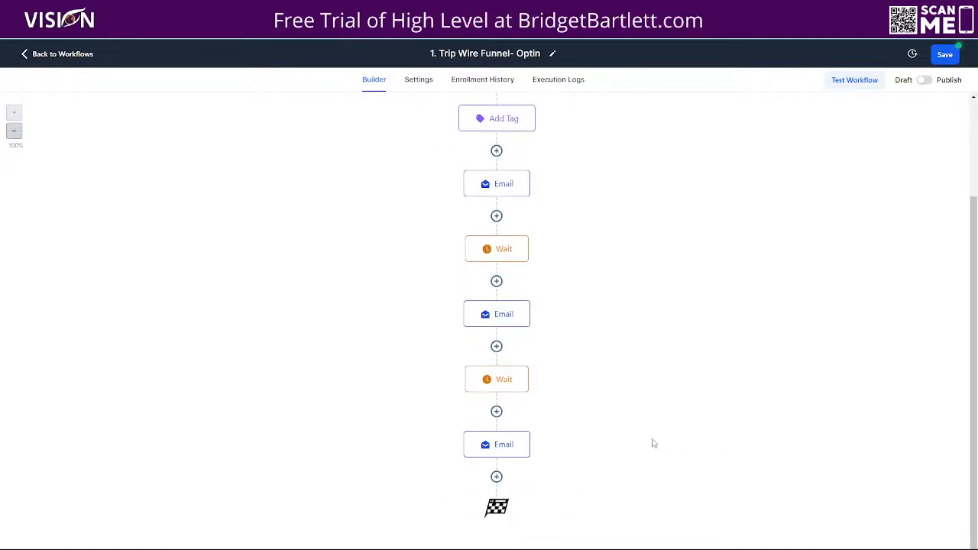
- Copy all actions from the second Wait onward to the end, adding another Wait and Email pair
left_click(527, 367)
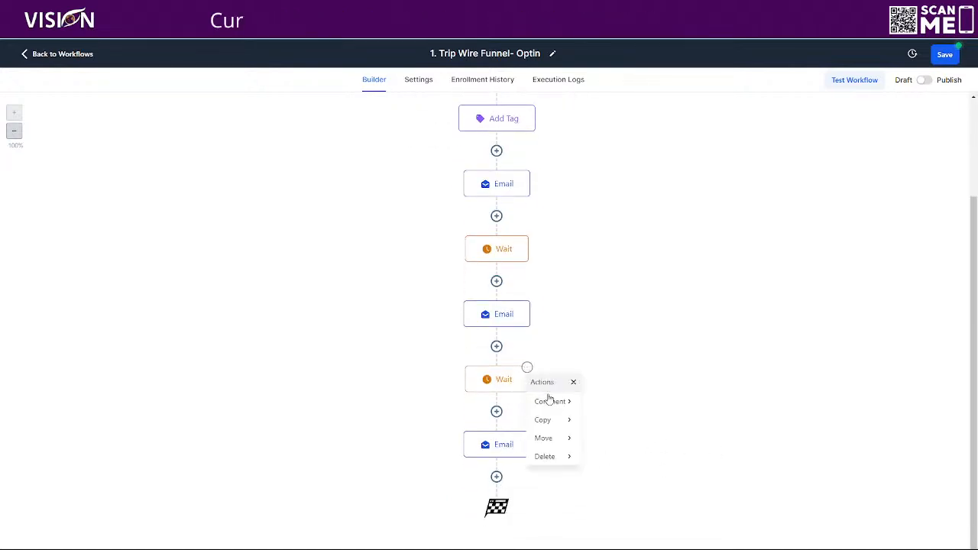
mouse_move(557, 422)
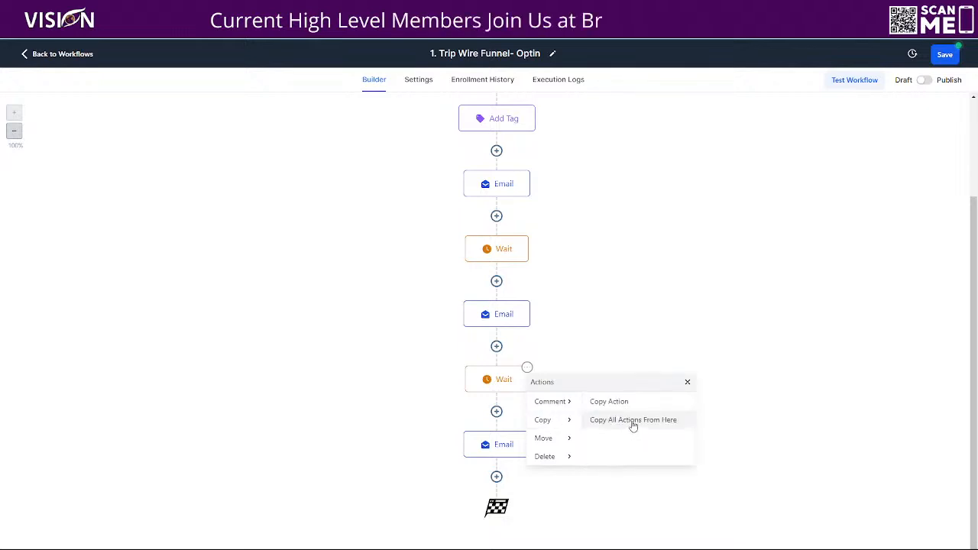
left_click(627, 425)
scroll(631, 461, "down", 1)
left_click(492, 469)
scroll(733, 432, "down", 1)
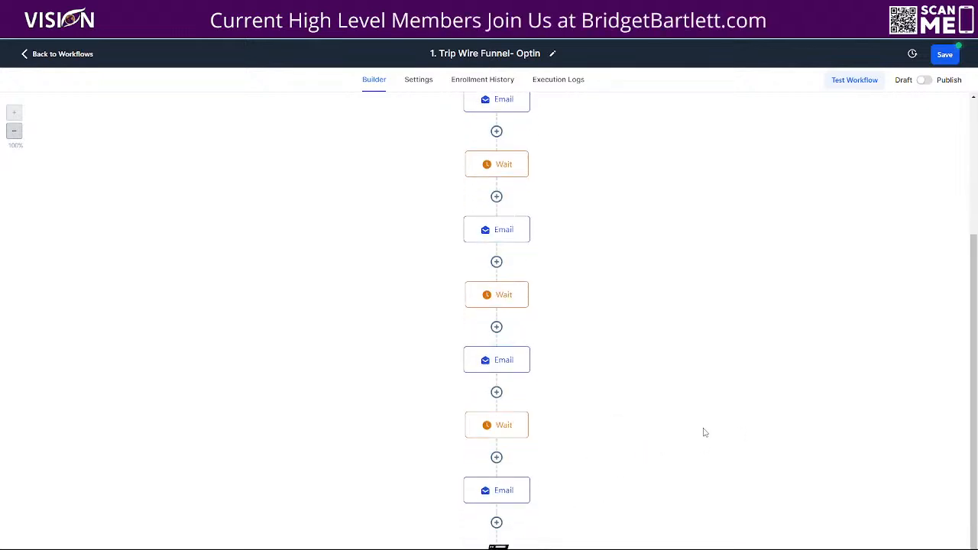
- Review the next-to-last email's settings and message, then check the start of the workflow
left_click(493, 314)
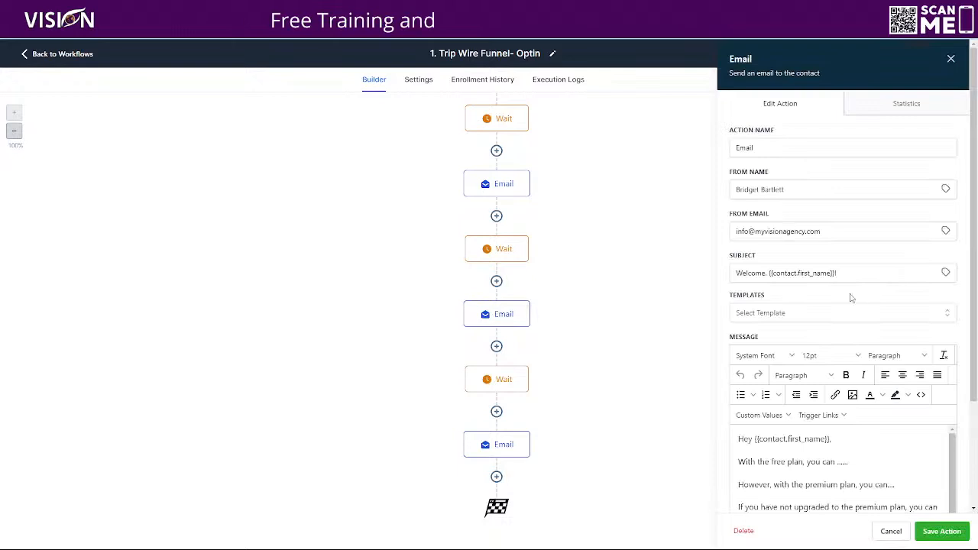
left_click(942, 531)
scroll(615, 285, "up", 3)
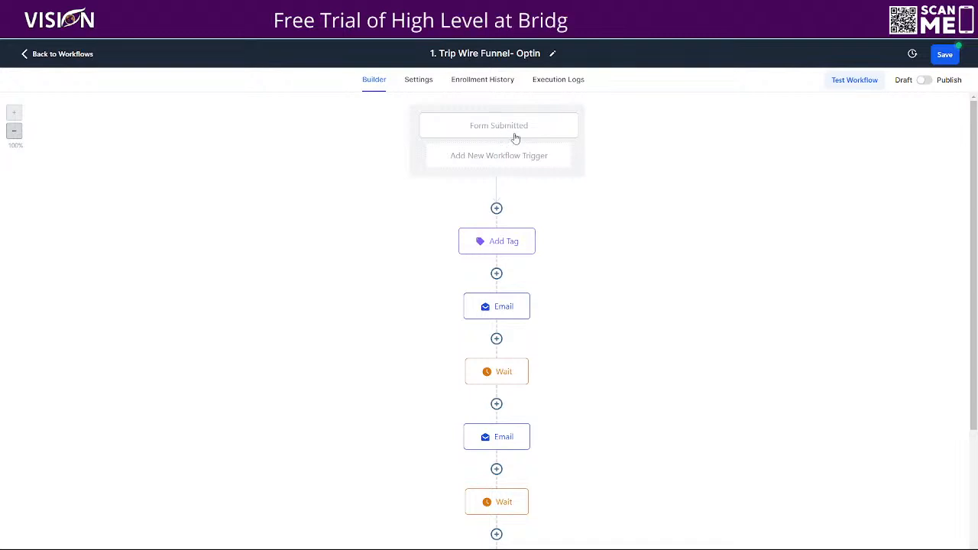
- Add a Goal Event after the last email with the goal type Added a contact Tag
scroll(629, 271, "down", 5)
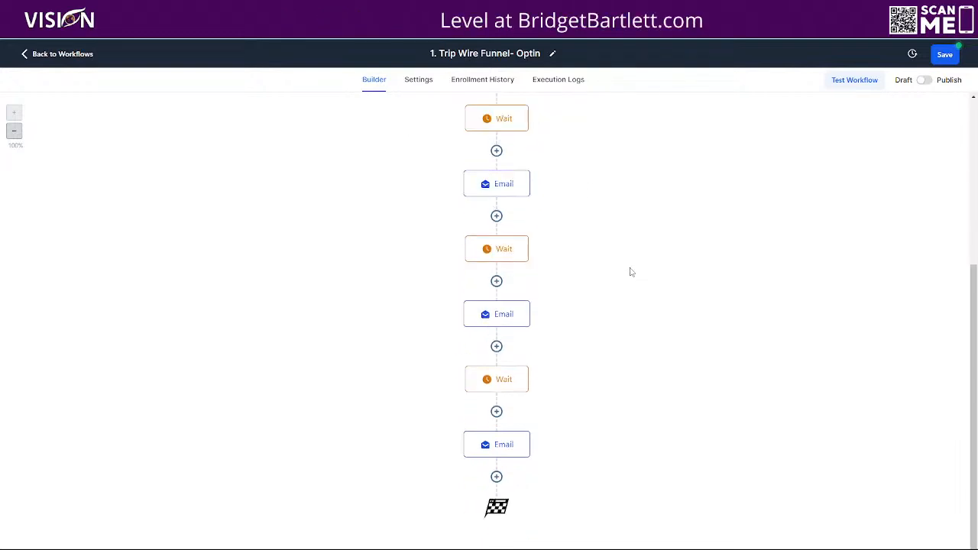
left_click(497, 478)
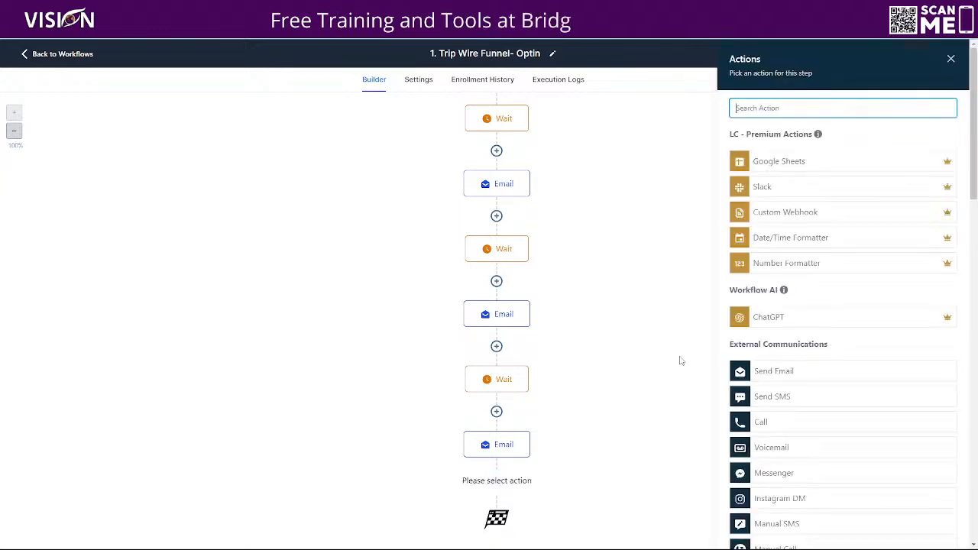
scroll(847, 350, "down", 10)
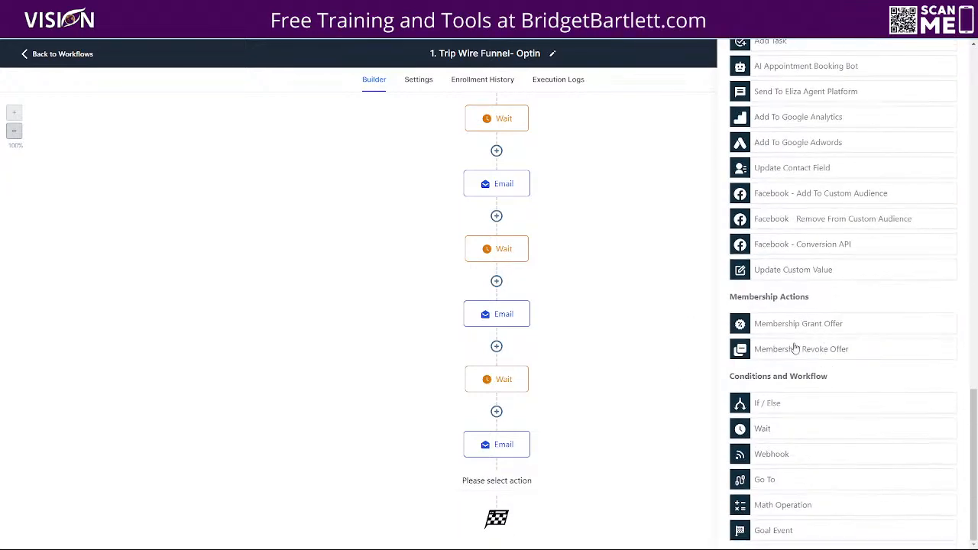
left_click(772, 533)
left_click(763, 197)
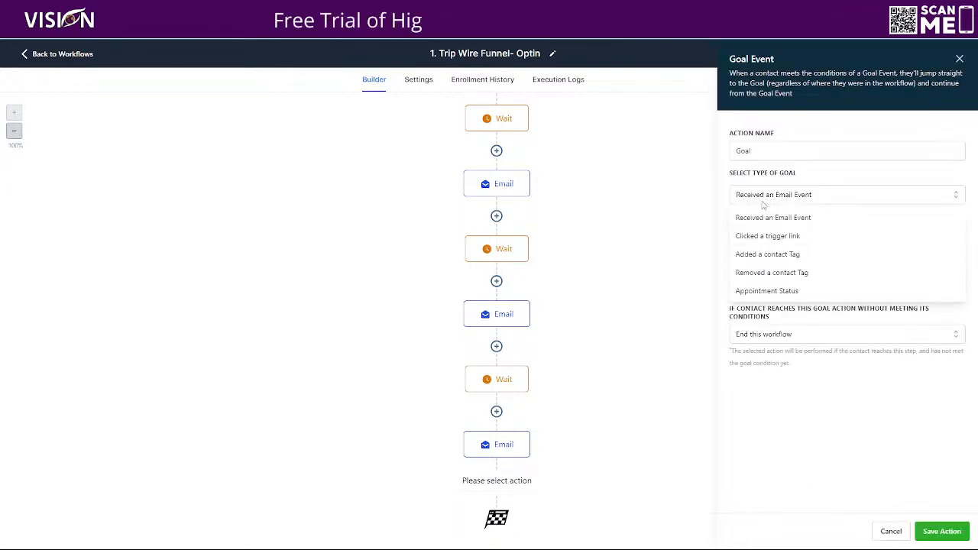
left_click(757, 258)
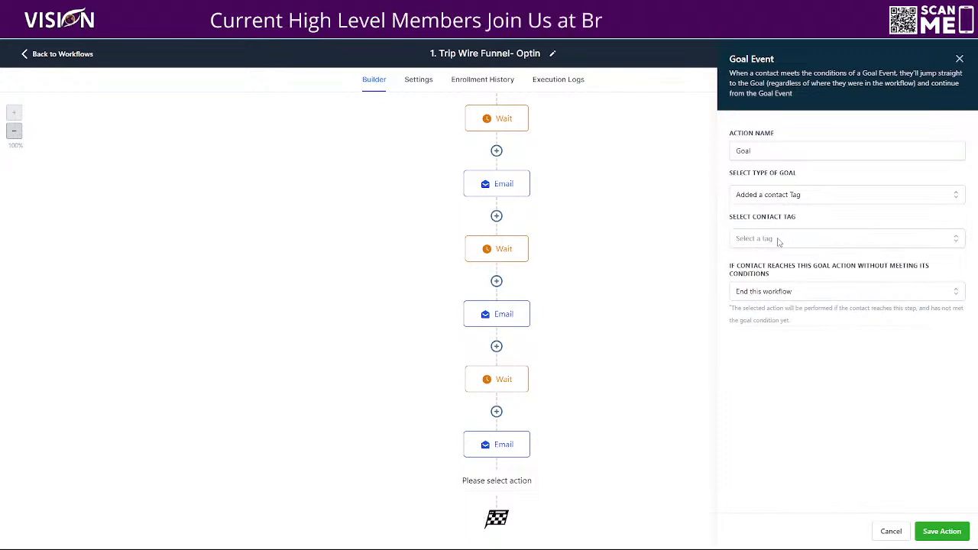
- Set the goal's contact tag to "elmessenger pro_premium", keep End this workflow for unmet conditions, and save the goal
left_click(780, 240)
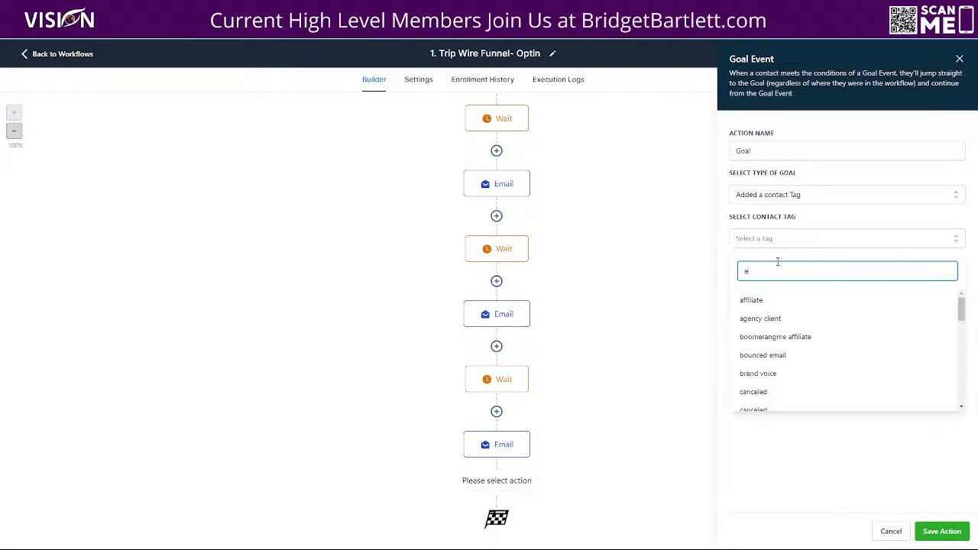
type("elme")
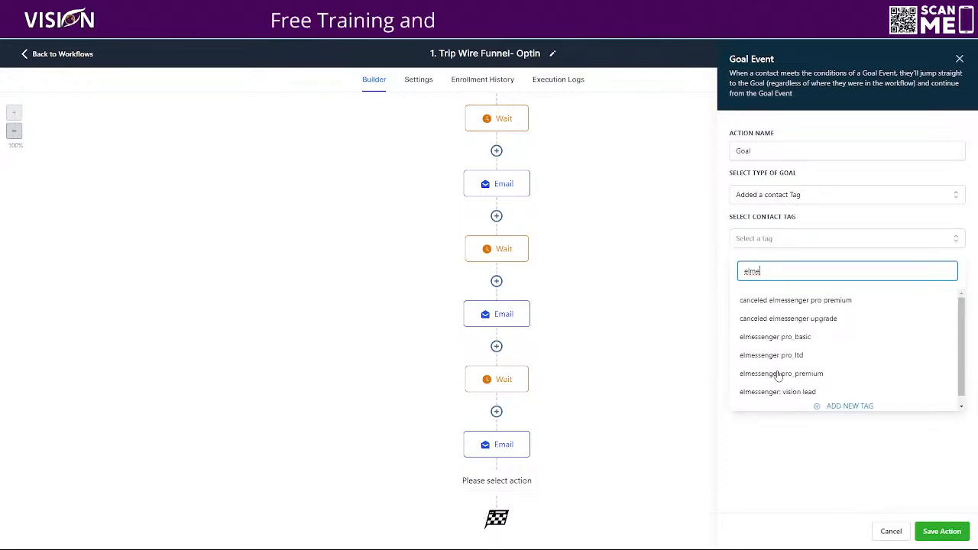
left_click(778, 374)
left_click(791, 216)
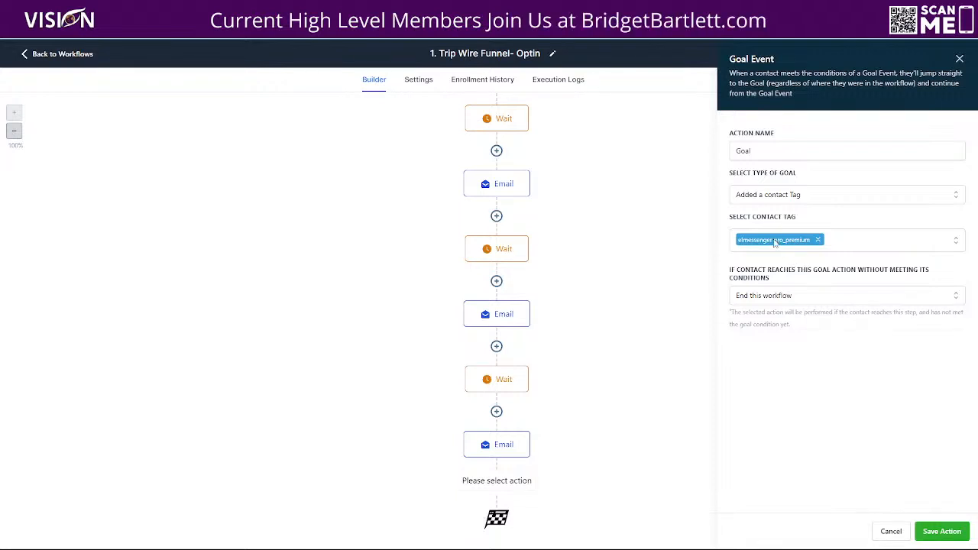
left_click(772, 300)
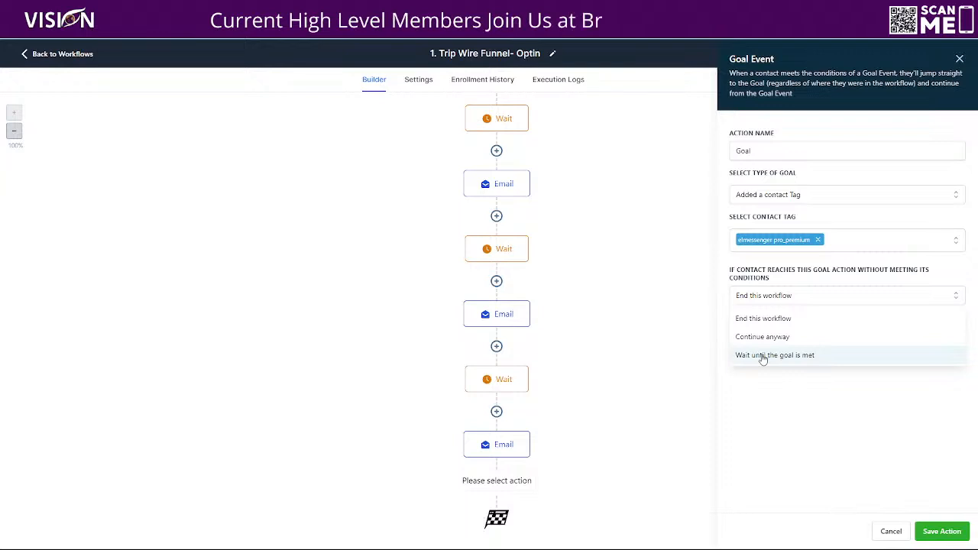
left_click(754, 322)
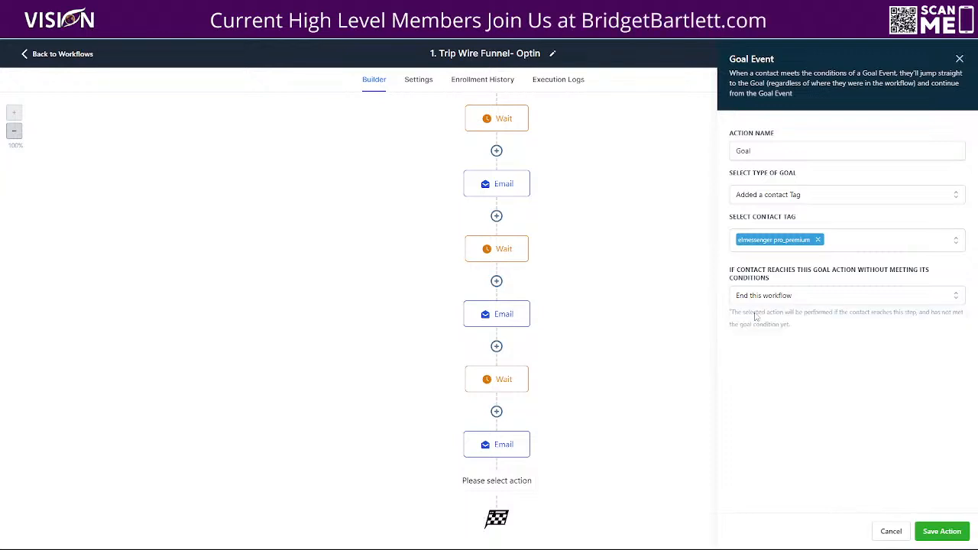
left_click(941, 531)
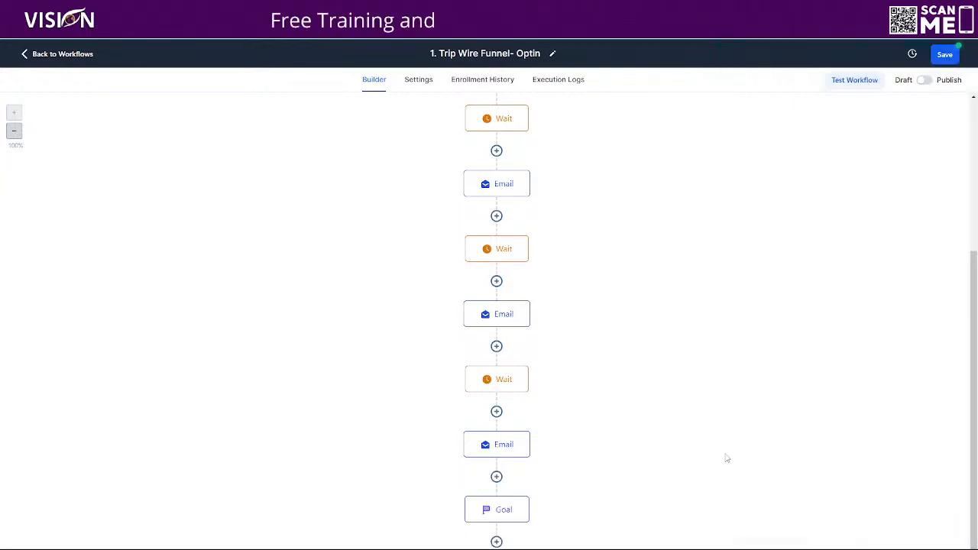
- Review the saved Goal's settings and close them without changes
scroll(618, 444, "down", 1)
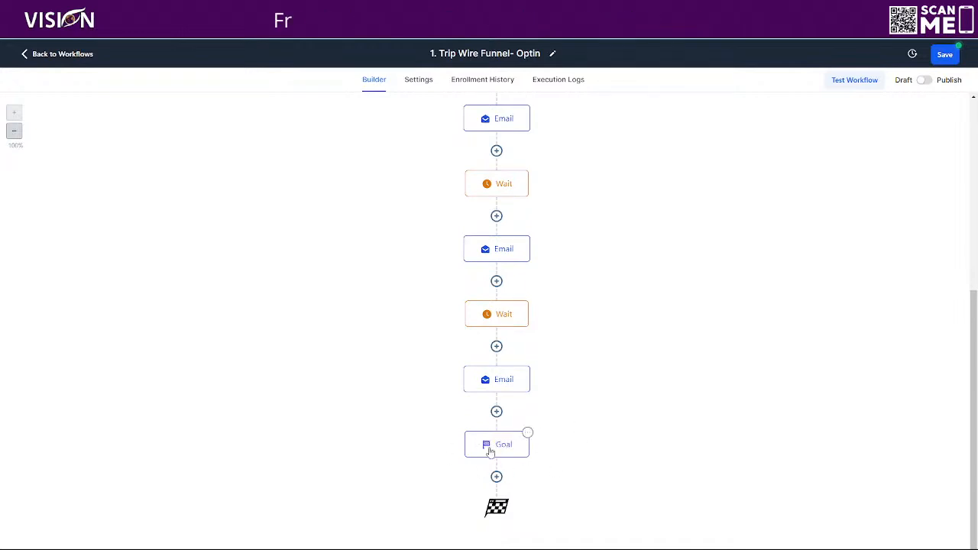
left_click(490, 450)
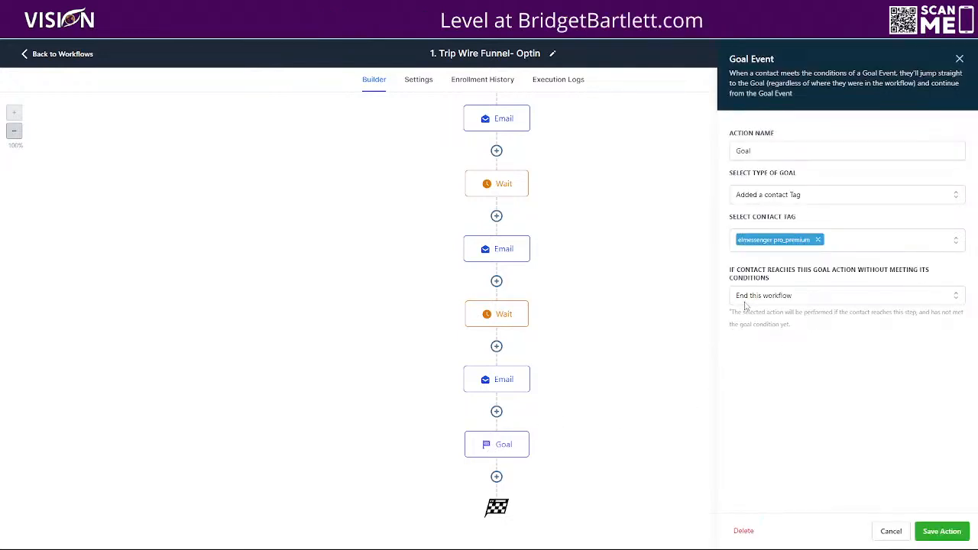
left_click(891, 531)
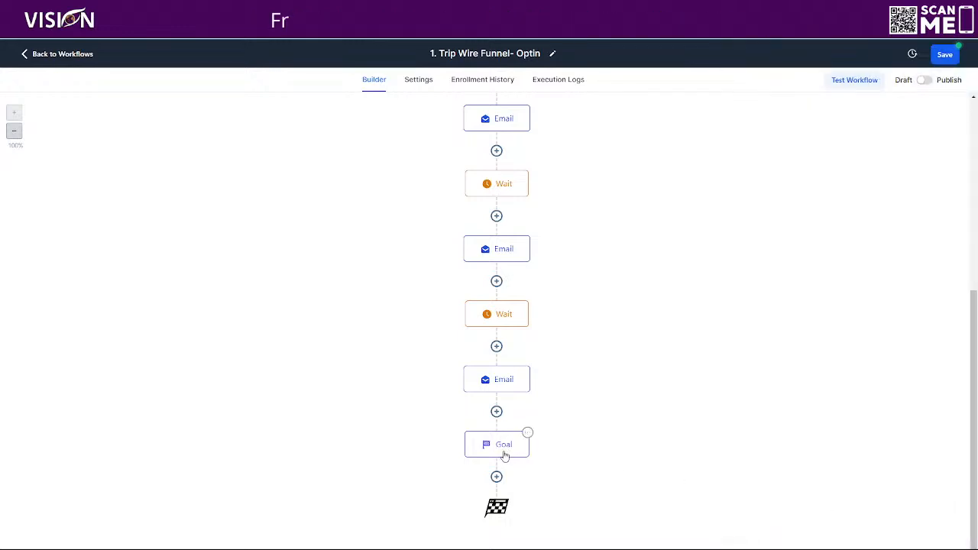
- Look through the actions available after the Goal without adding one, and save the optin workflow
left_click(497, 476)
scroll(884, 390, "down", 3)
scroll(884, 390, "down", 10)
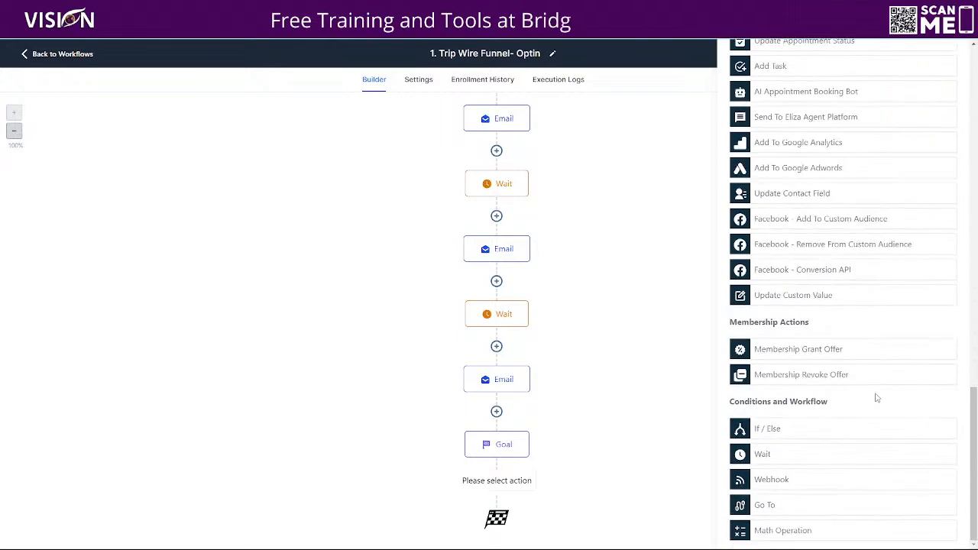
scroll(795, 373, "up", 6)
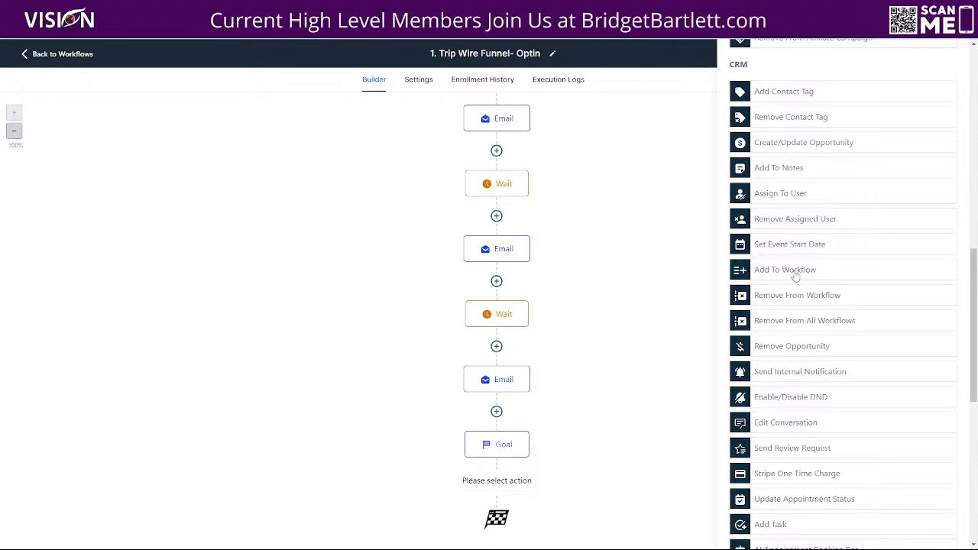
scroll(841, 230, "up", 15)
left_click(951, 55)
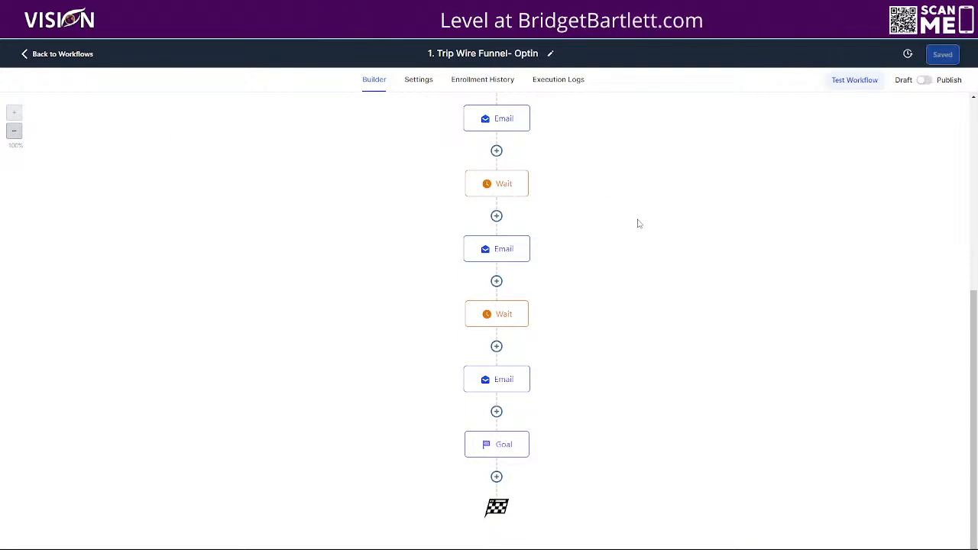
- Open the Trip Wire-Upsell workflow and review its Order Submitted trigger and first Add Tag action without changes
left_click(71, 55)
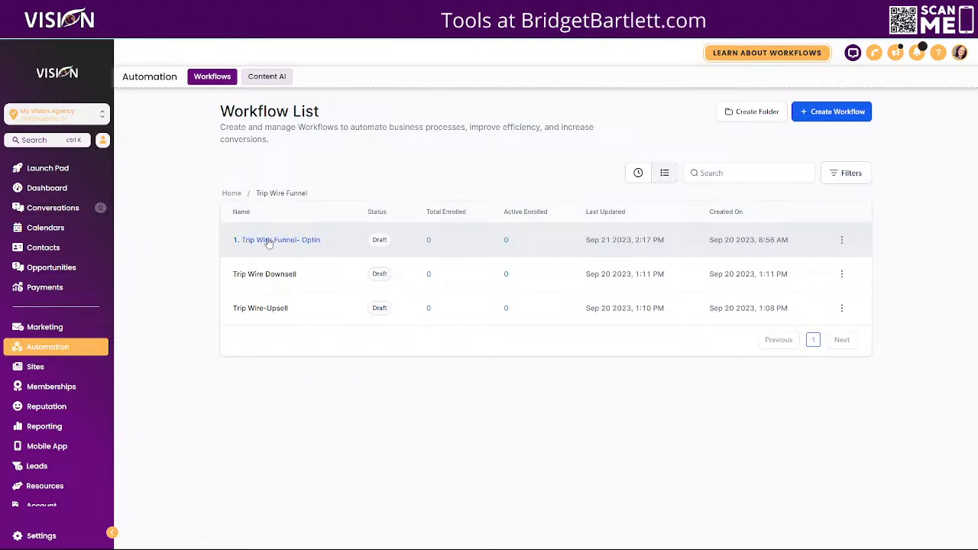
left_click(263, 309)
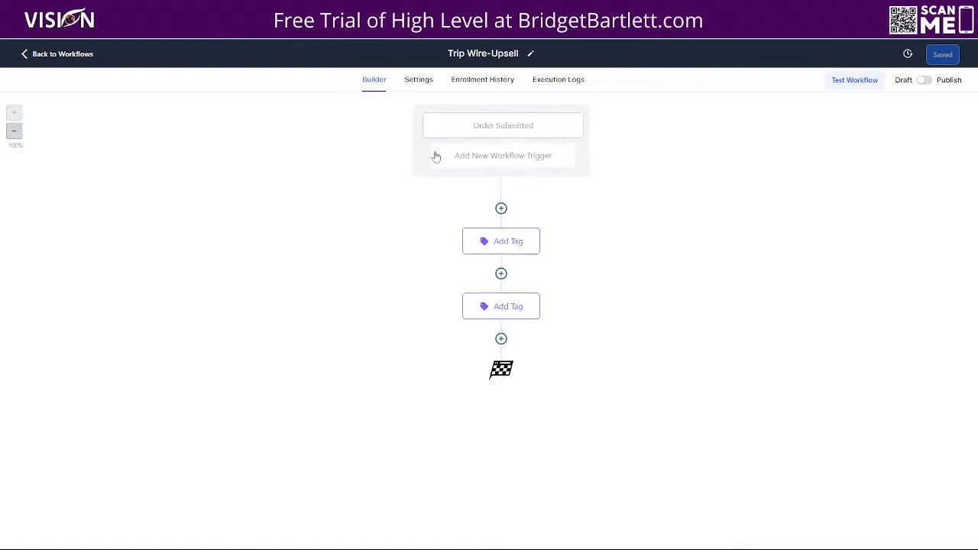
left_click(512, 127)
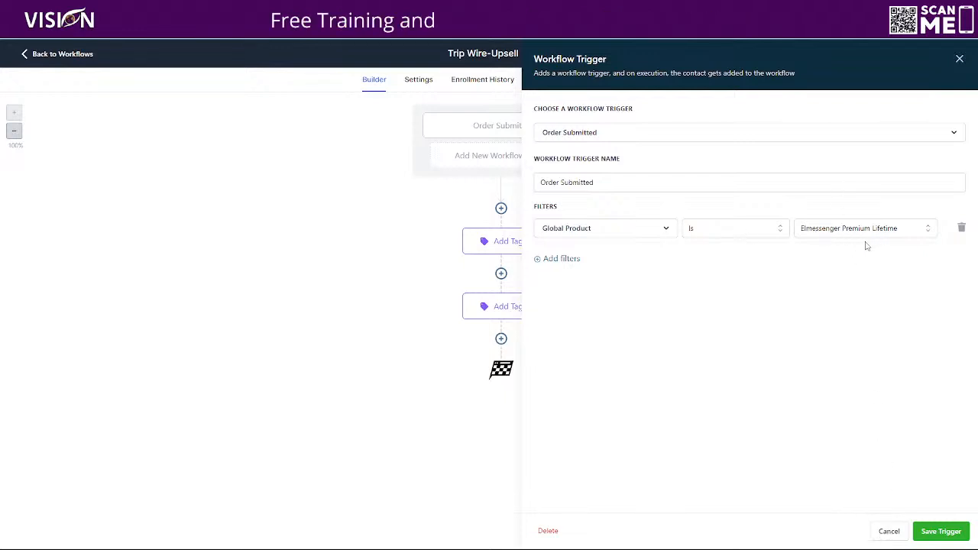
left_click(890, 530)
left_click(486, 243)
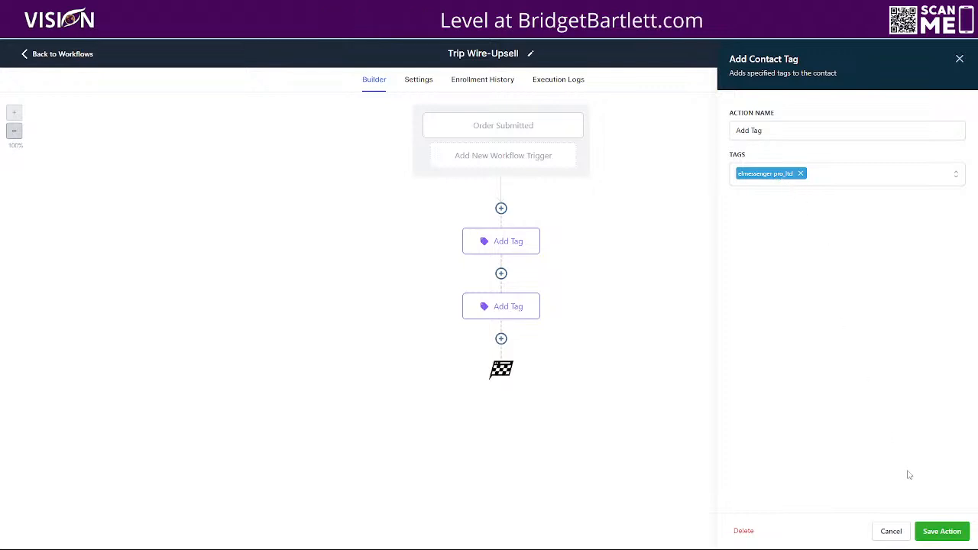
left_click(891, 534)
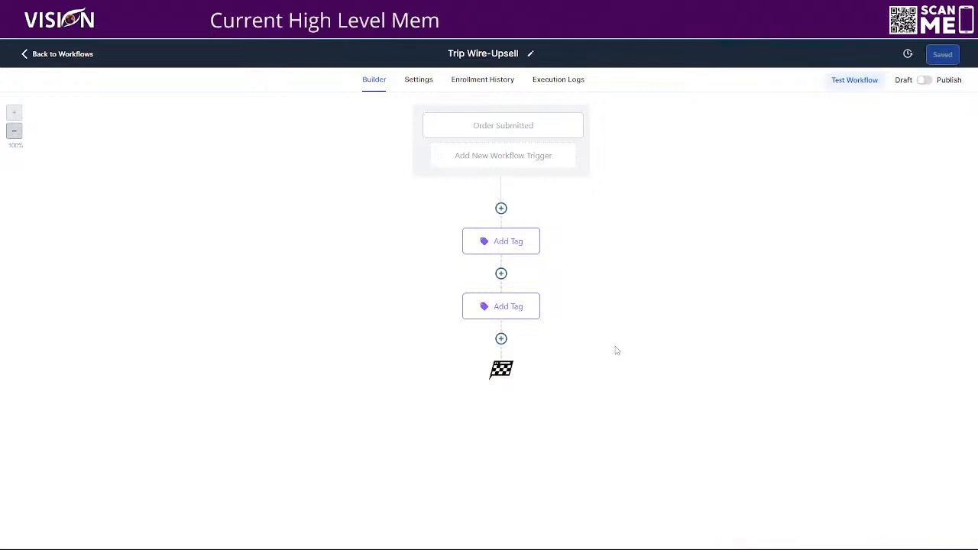
- Delete the first Add Tag action, the one that applies "elmessenger pro_ltd", from the upsell workflow
left_click(538, 231)
mouse_move(568, 324)
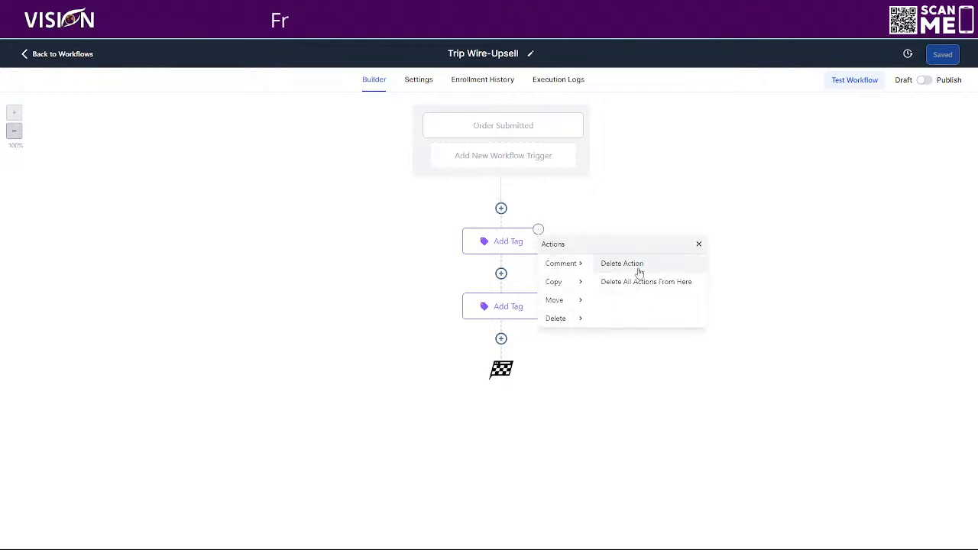
left_click(639, 266)
left_click(599, 322)
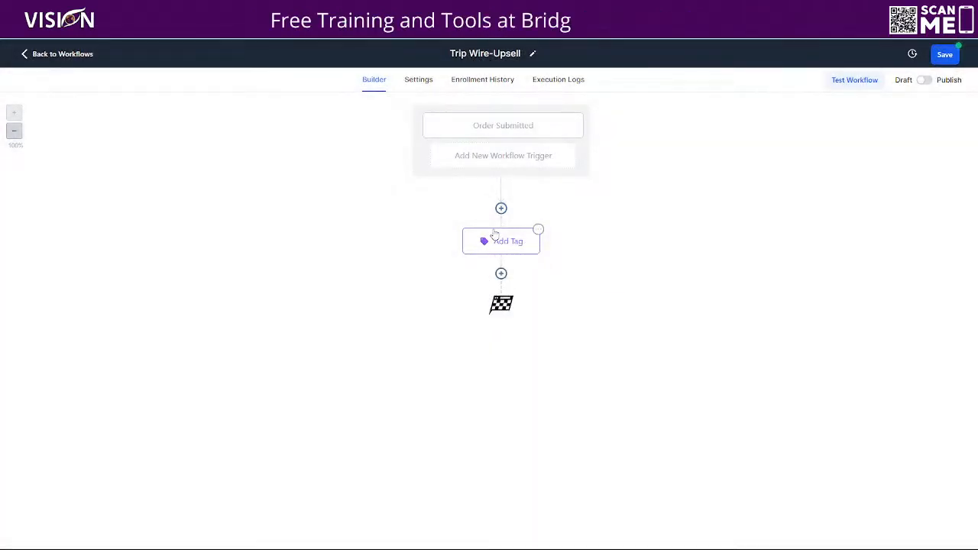
- Set the Order Submitted trigger's Global Product filter to ELMessenger Pro Premium and save the trigger
left_click(490, 133)
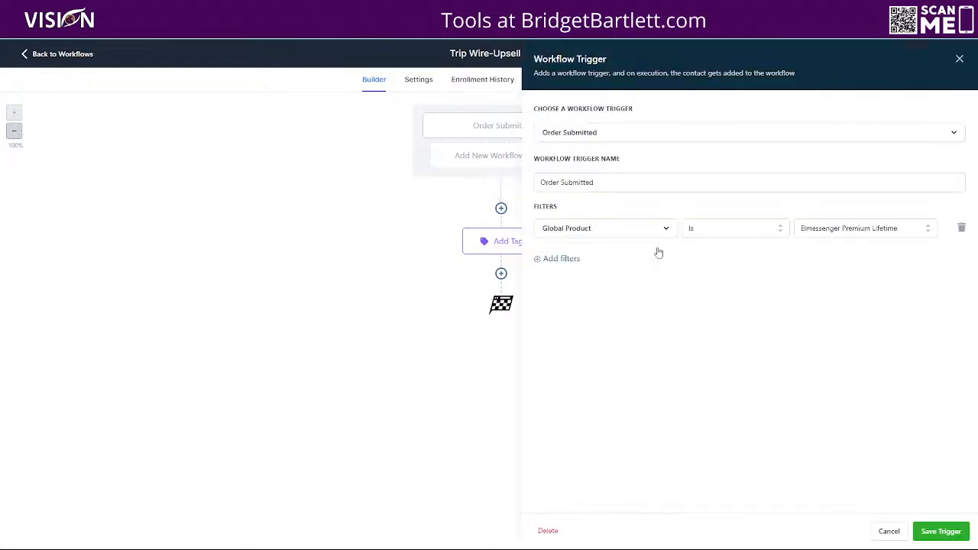
left_click(833, 230)
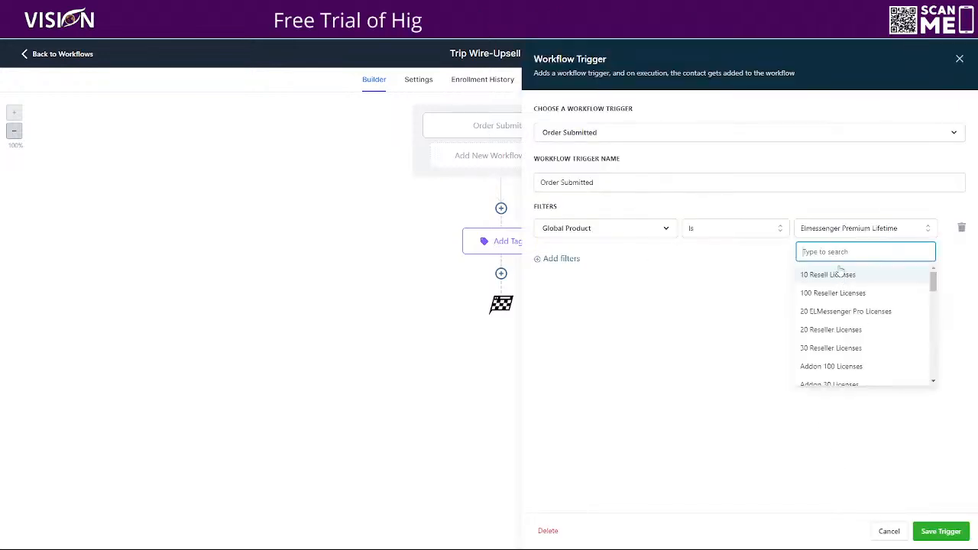
type("elme")
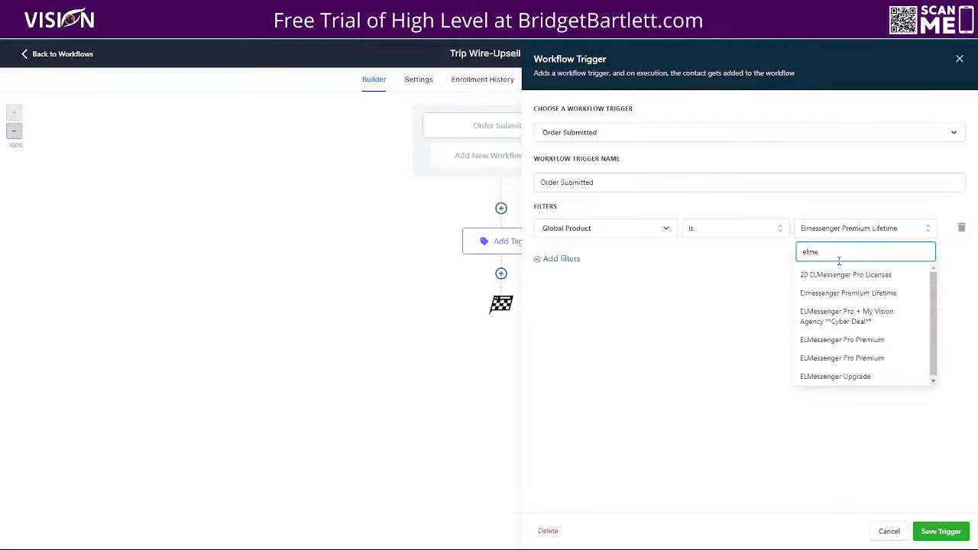
scroll(855, 355, "down", 1)
left_click(860, 356)
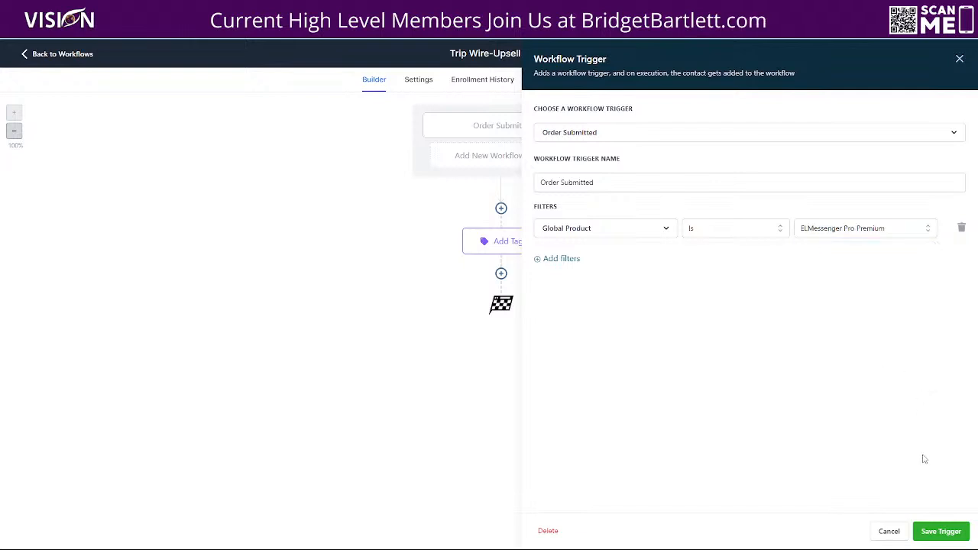
left_click(941, 531)
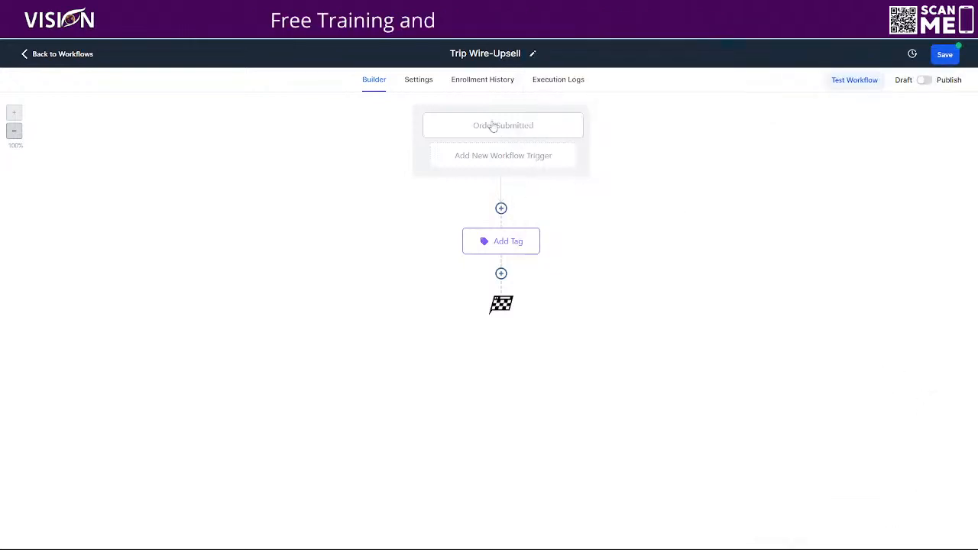
- Check the remaining Add Tag action without changes and save the Trip Wire-Upsell workflow
left_click(506, 246)
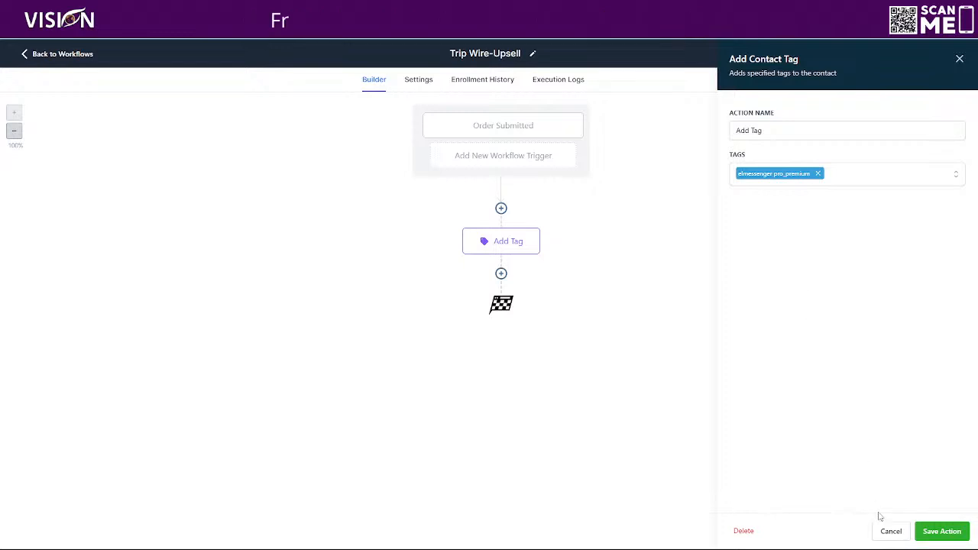
left_click(891, 531)
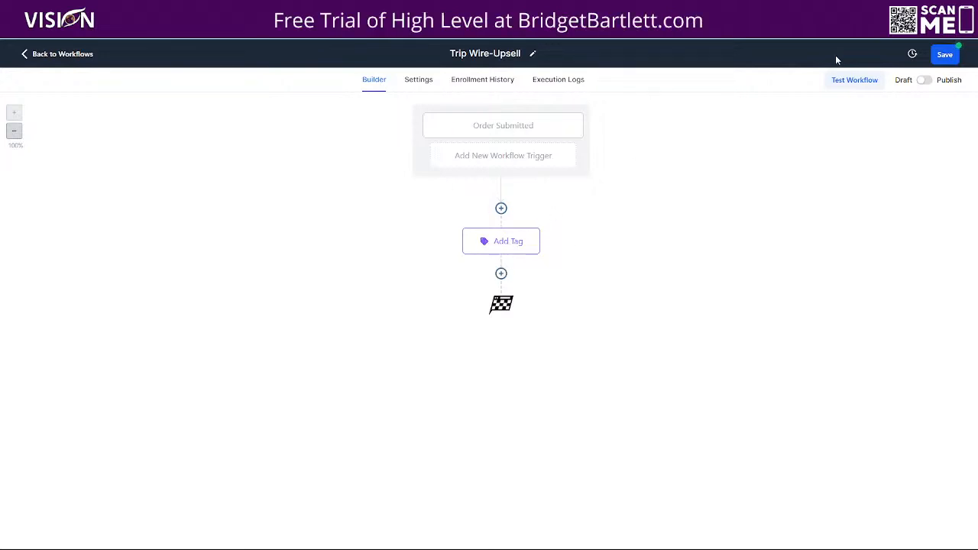
left_click(946, 60)
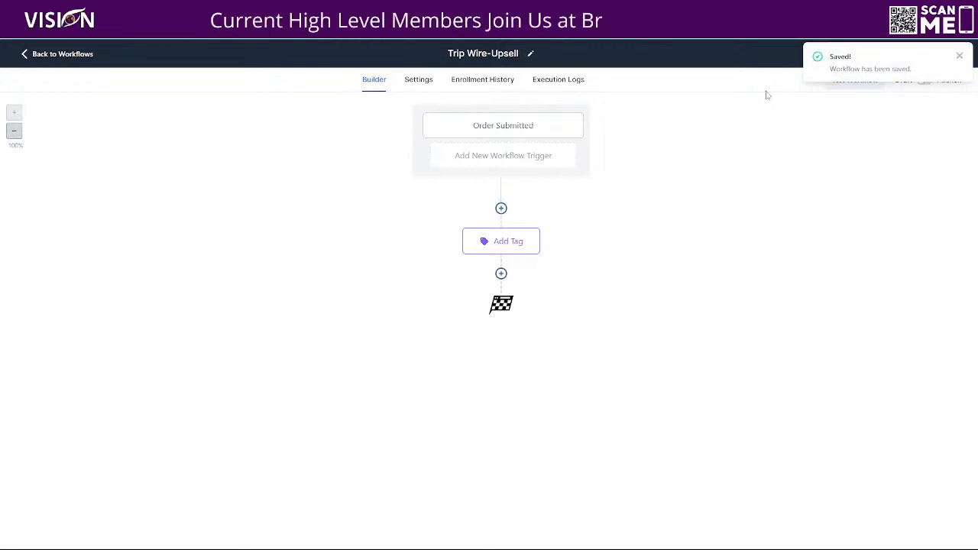
- Open the Trip Wire Downsell workflow and review its Order Submitted trigger and Add Tag action
left_click(64, 57)
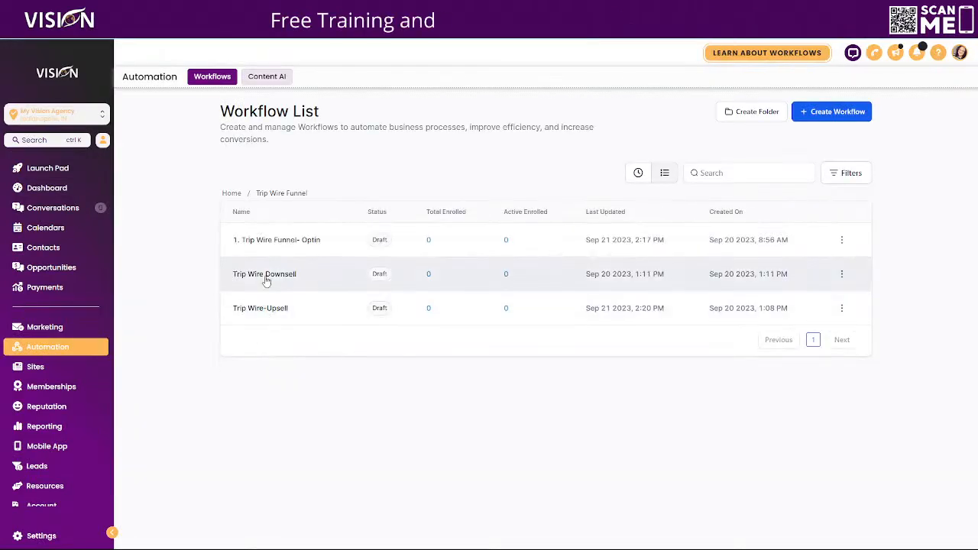
left_click(262, 275)
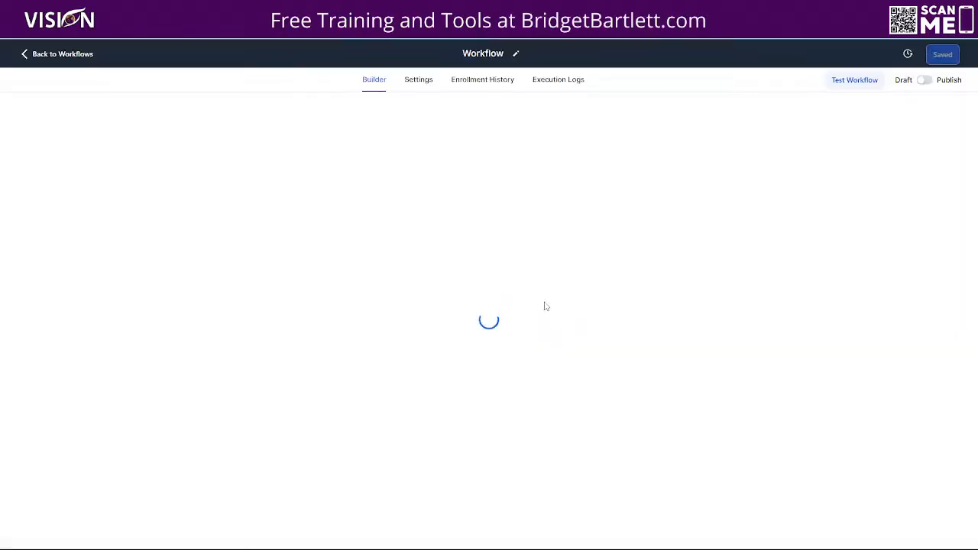
left_click(505, 126)
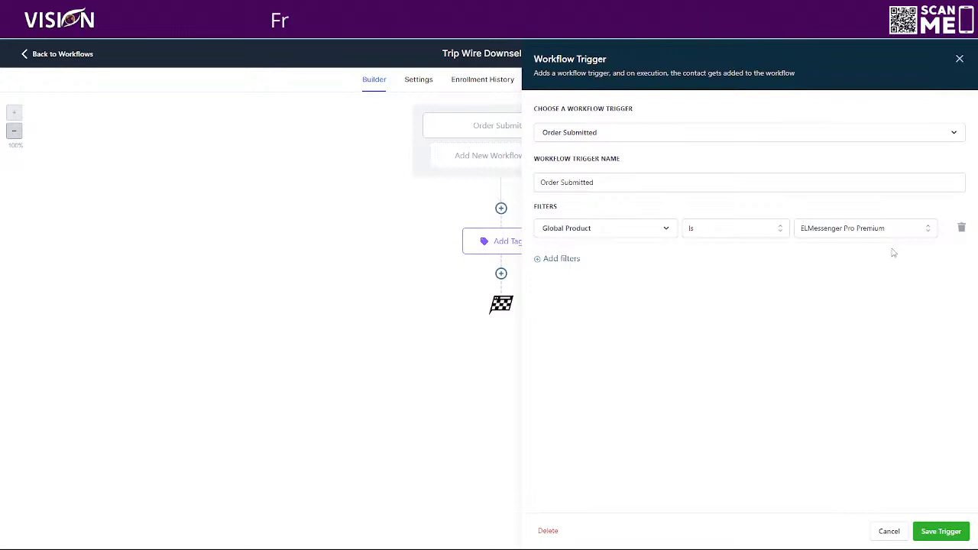
left_click(889, 531)
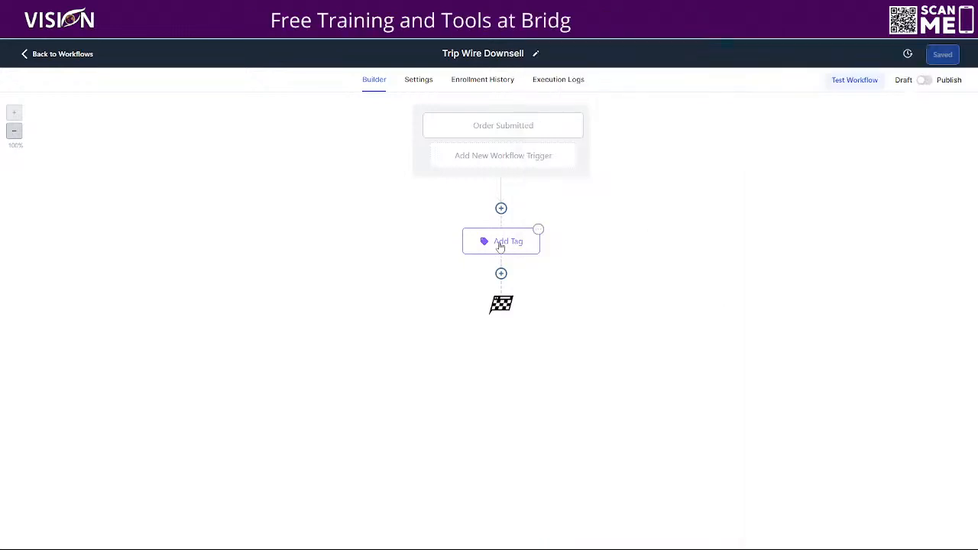
left_click(536, 235)
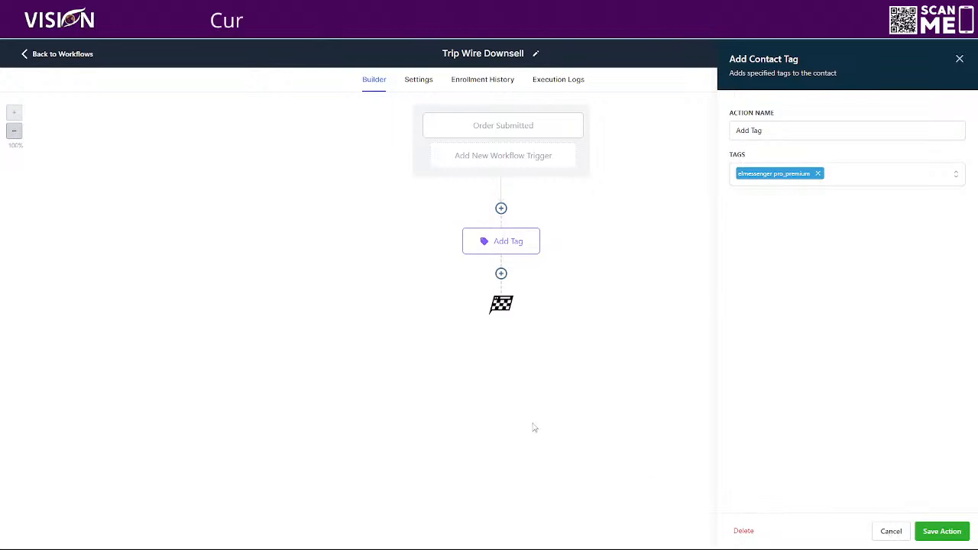
- Browse the list of actions available after the downsell's Add Tag action, then close the list
left_click(501, 273)
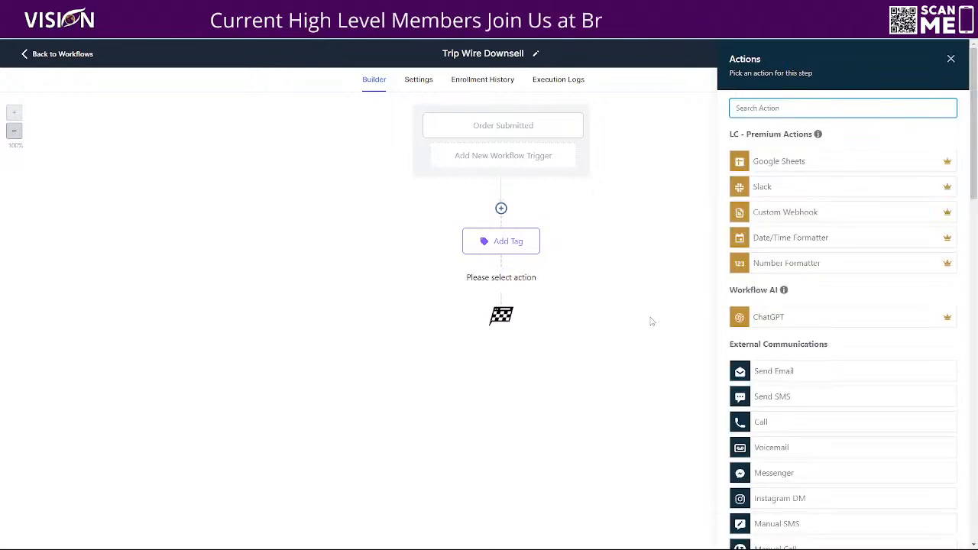
scroll(810, 402, "down", 5)
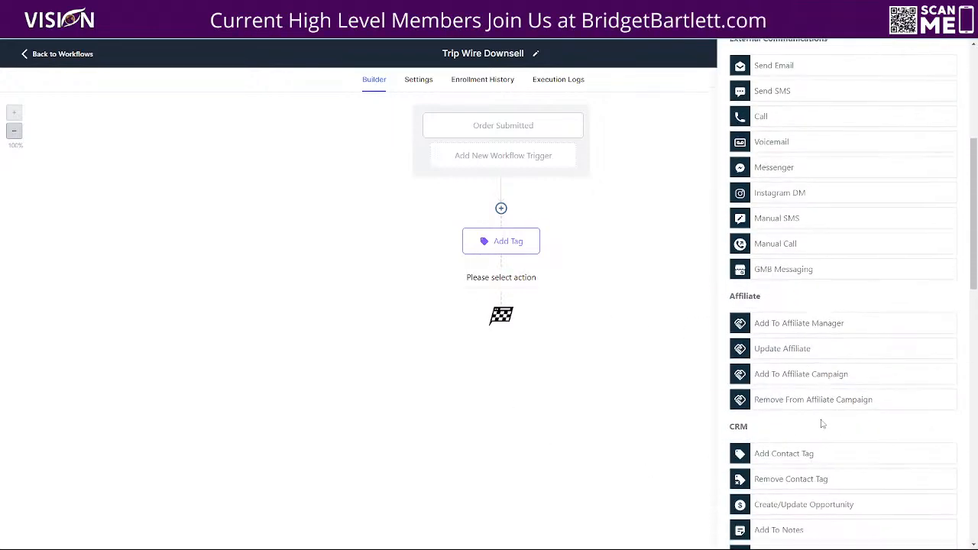
scroll(826, 428, "down", 5)
scroll(837, 430, "down", 3)
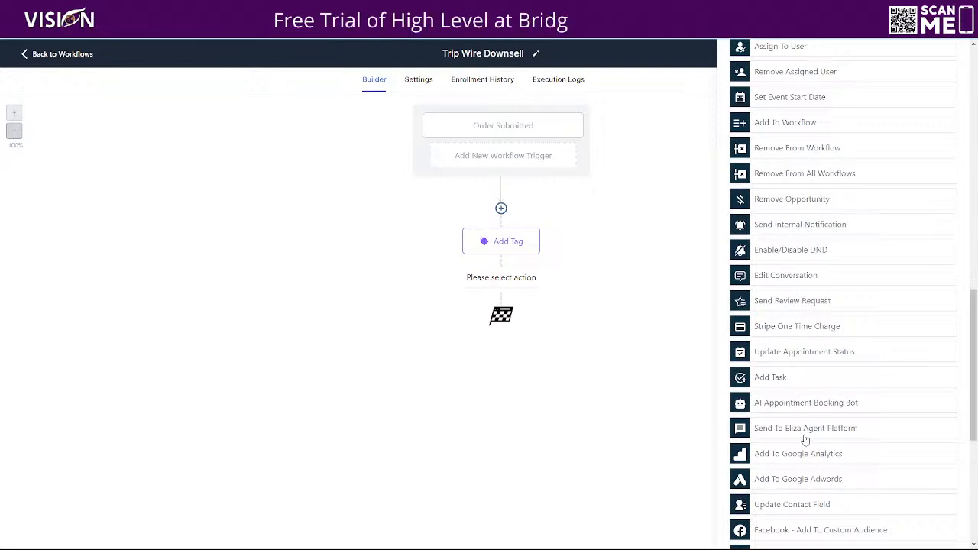
scroll(856, 405, "up", 5)
scroll(798, 282, "up", 2)
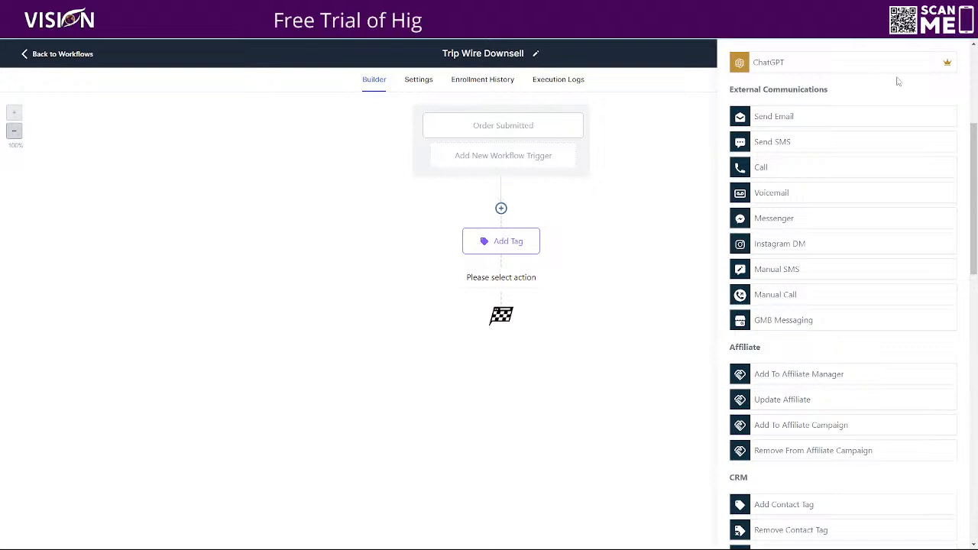
scroll(962, 176, "up", 3)
left_click(951, 59)
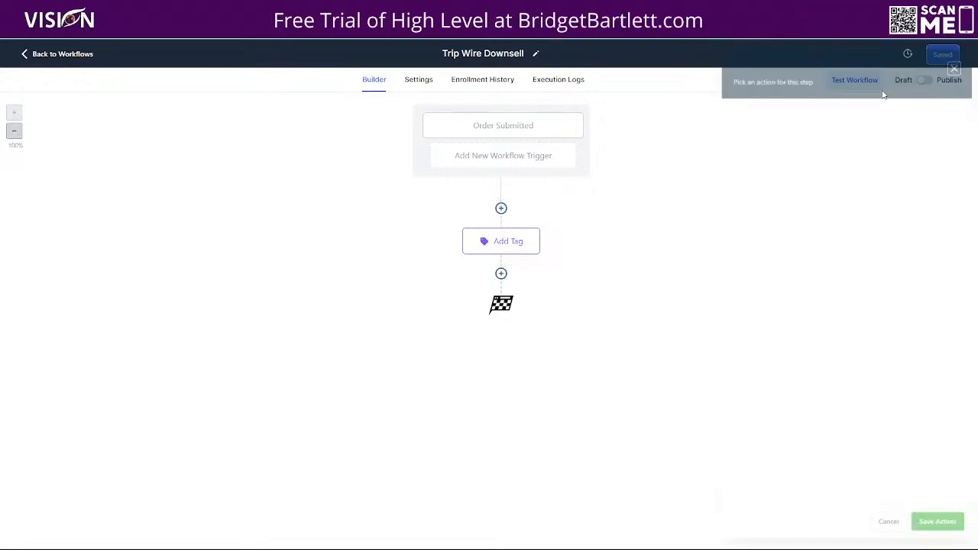
- Add a Remove Contact Tag action after the Add Tag action in the downsell workflow
left_click(500, 272)
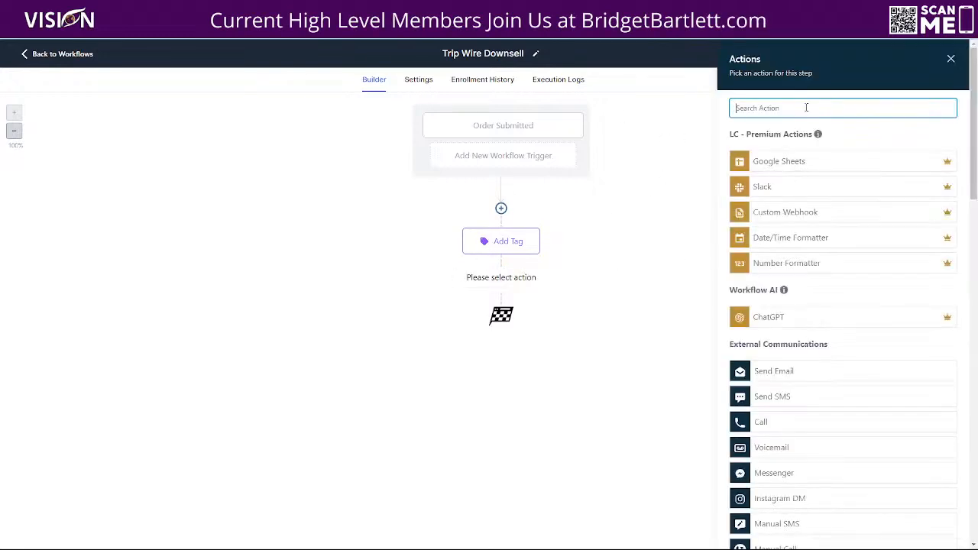
type("remove")
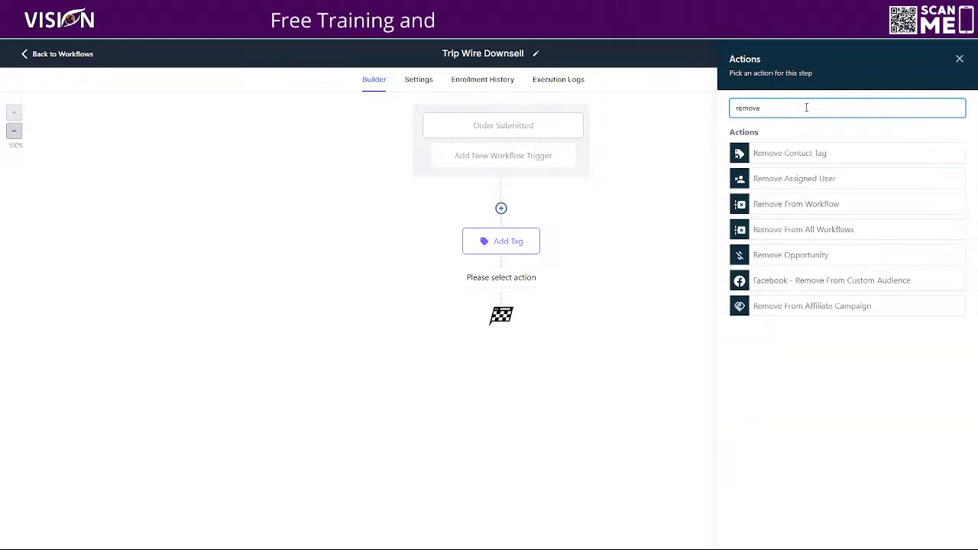
left_click(768, 153)
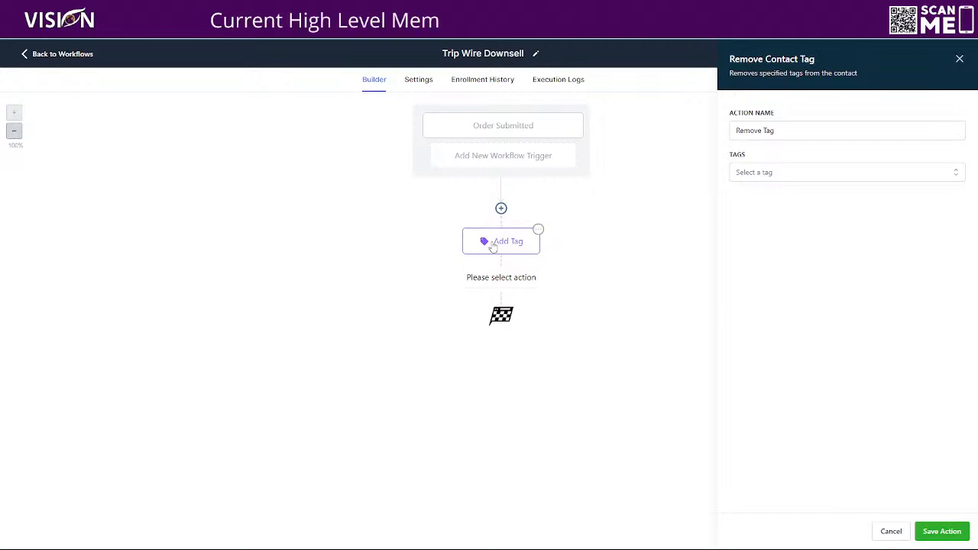
- Set the tag to remove to "elmessenger pro_basic", then save the action and the Trip Wire Downsell workflow
left_click(781, 176)
type("elme")
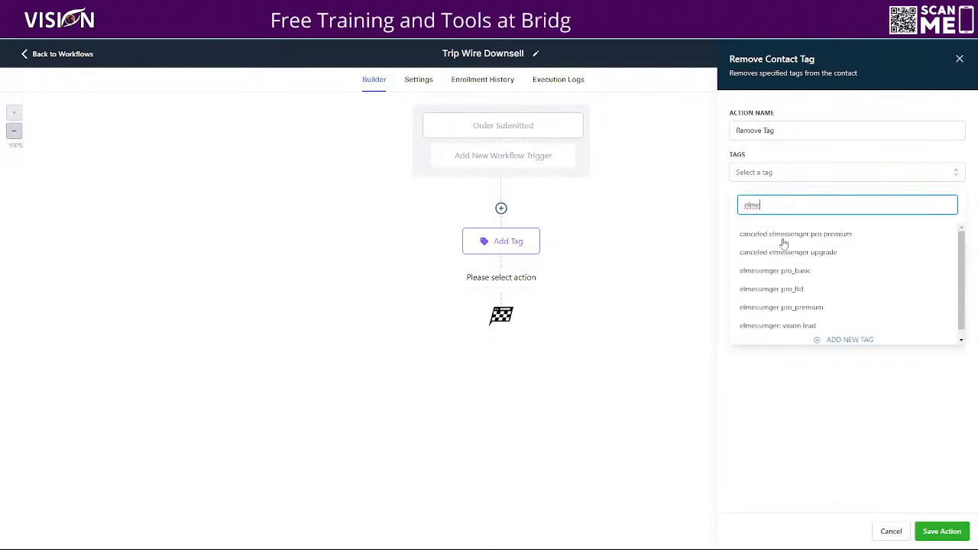
left_click(767, 275)
left_click(941, 531)
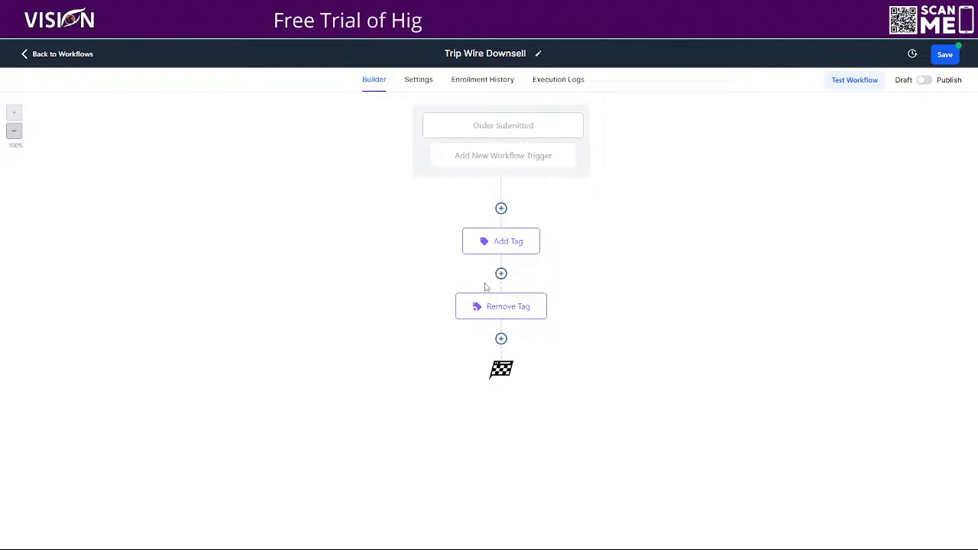
left_click(948, 56)
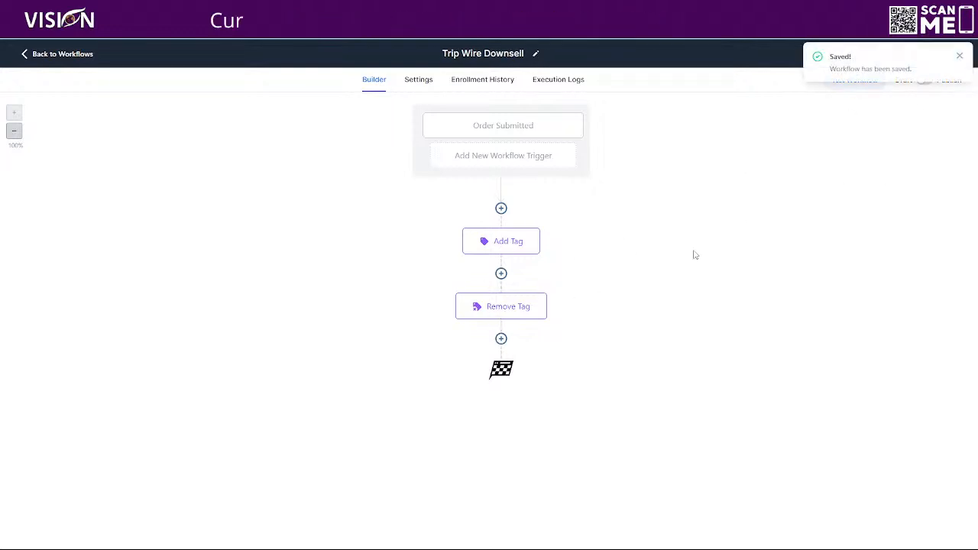
- Reopen the 1. Trip Wire Funnel- Optin workflow and look over its sequence of actions
left_click(62, 54)
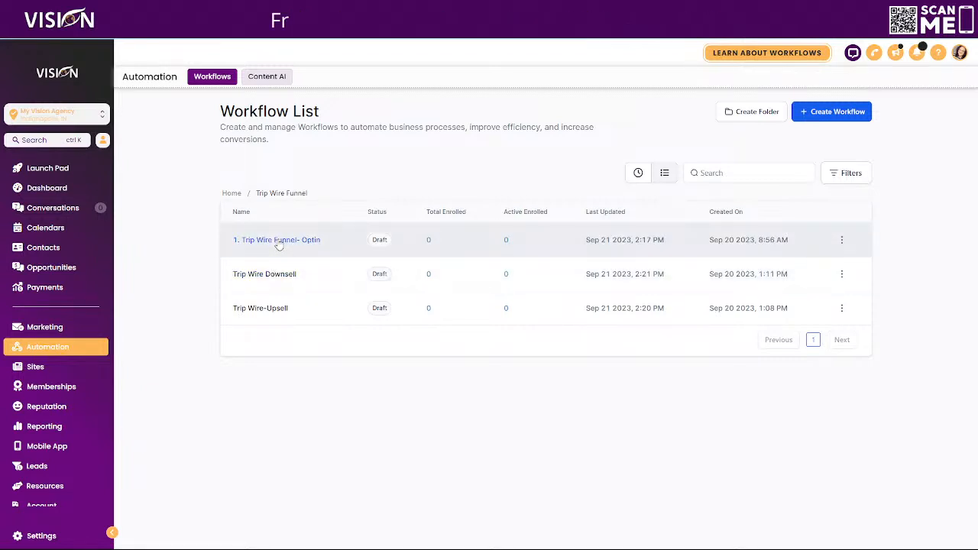
left_click(278, 242)
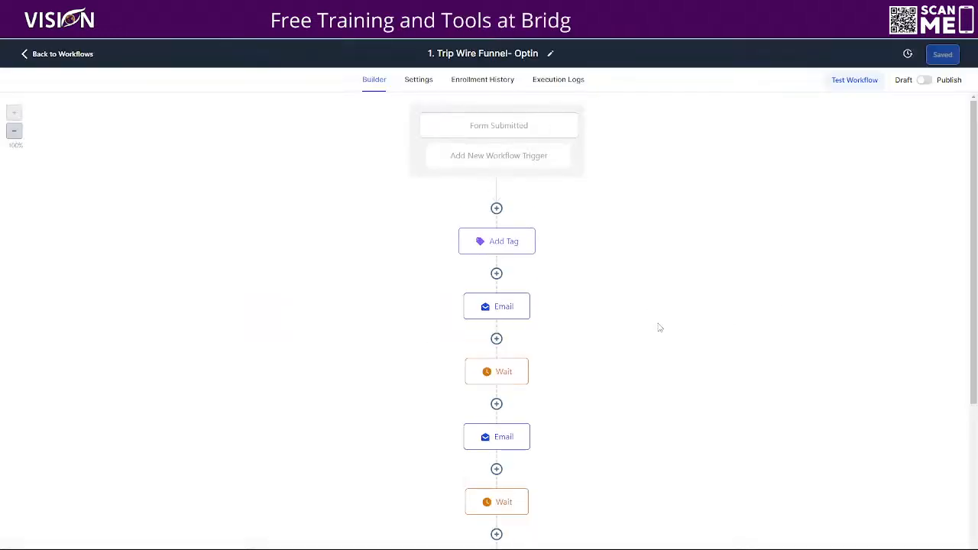
scroll(616, 276, "down", 3)
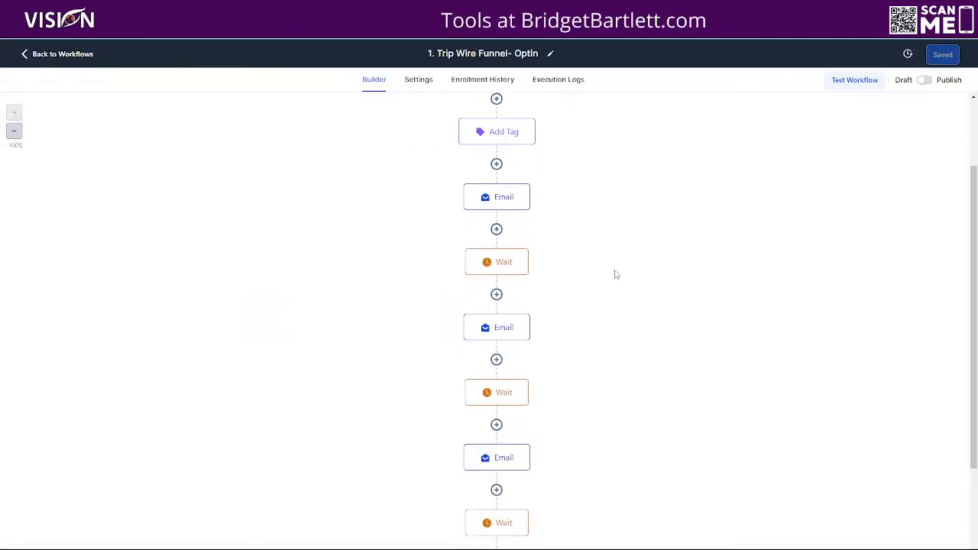